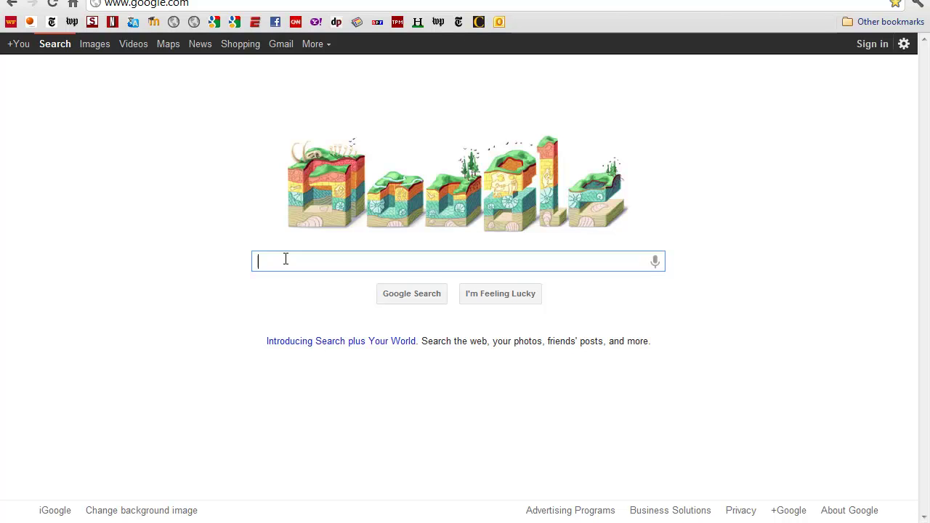
# - Search Google for 'triexplorer'
pyautogui.write('tr')
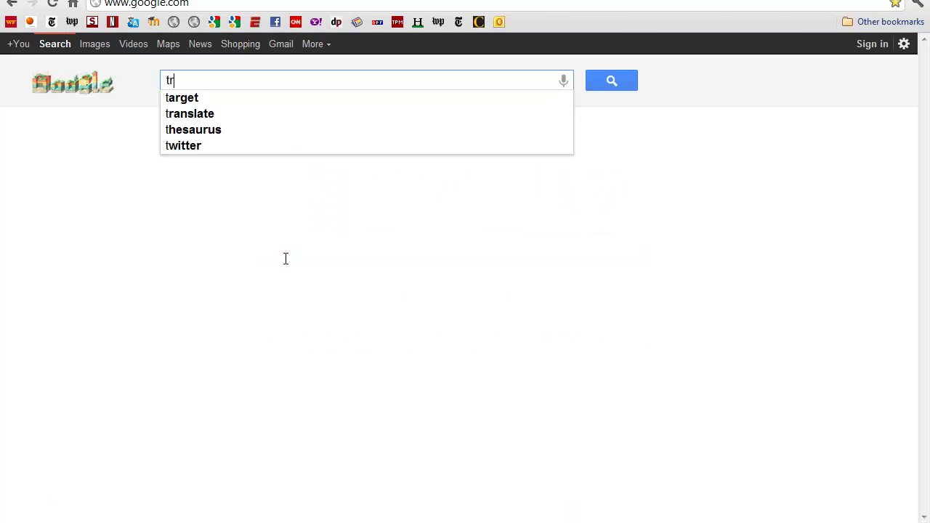
pyautogui.write('iexplor')
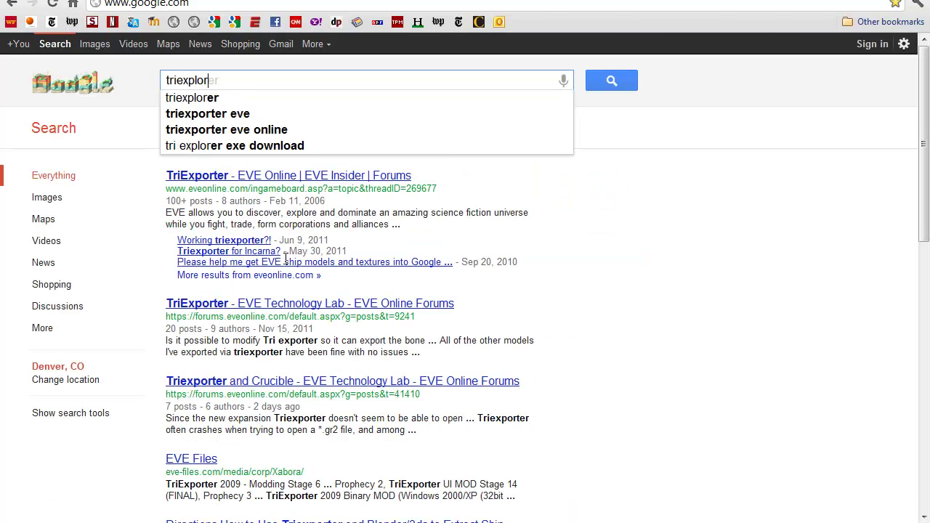
pyautogui.write('er')
pyautogui.press('Return')
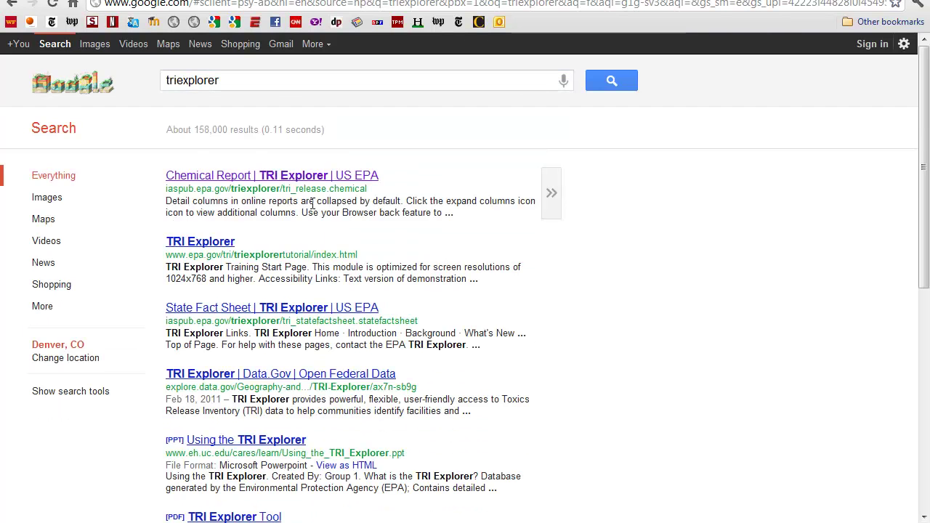
# - Open TRI Explorer's Facility Report form and set year 2000 and location Colorado
pyautogui.click(274, 177)
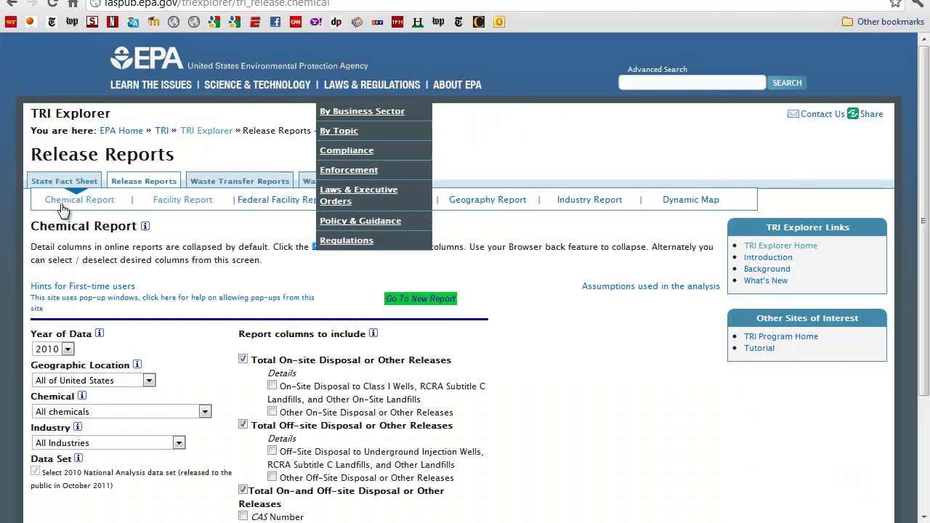
pyautogui.click(196, 206)
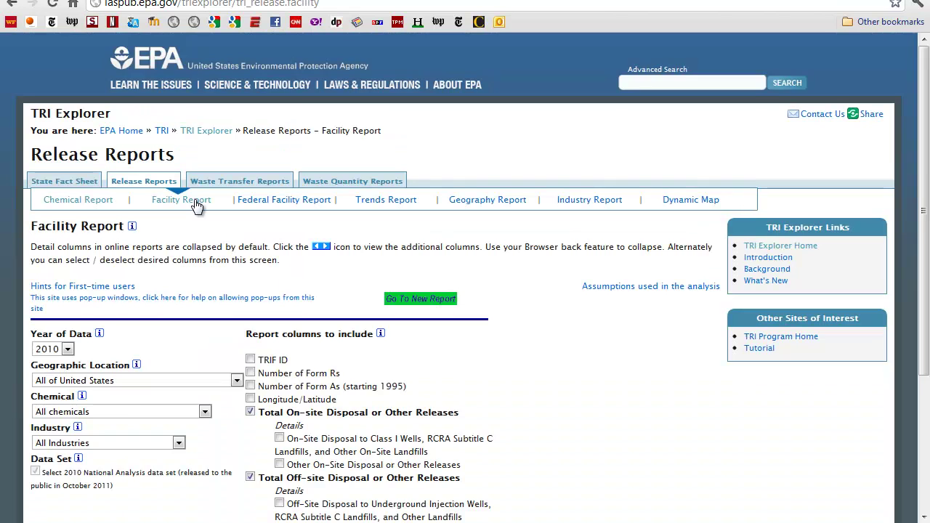
pyautogui.scroll(-1, 196, 207)
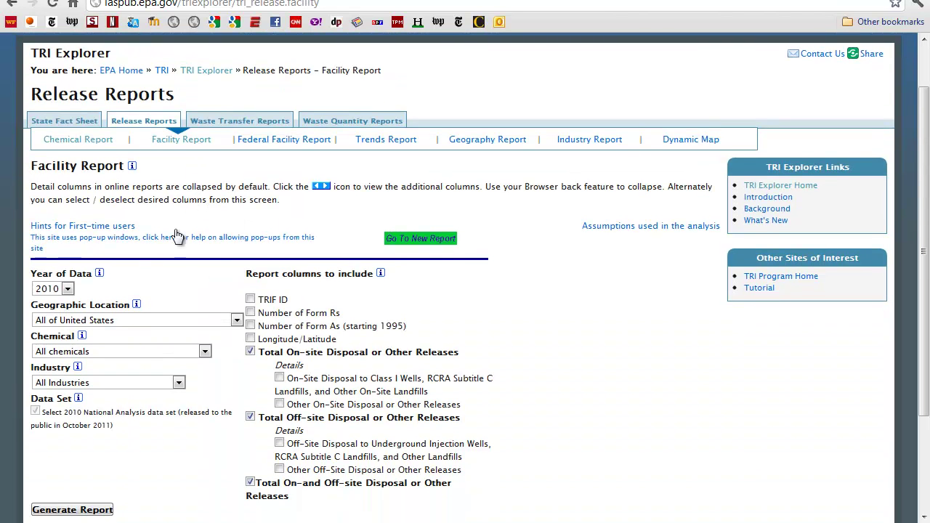
pyautogui.click(70, 289)
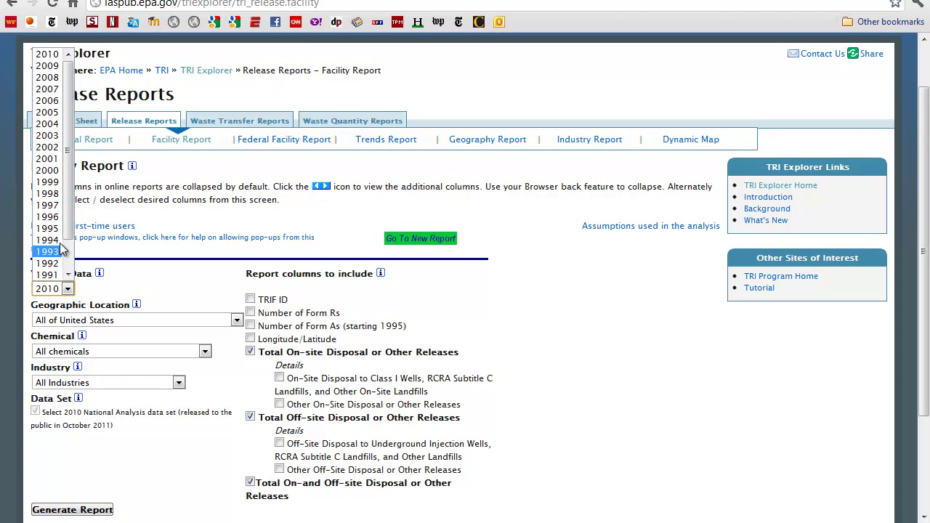
pyautogui.click(55, 175)
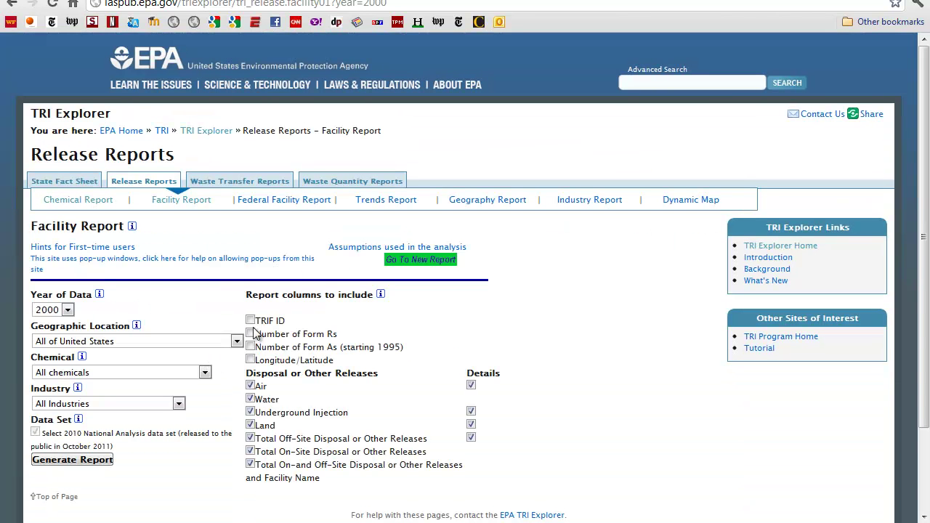
pyautogui.click(236, 342)
pyautogui.click(95, 366)
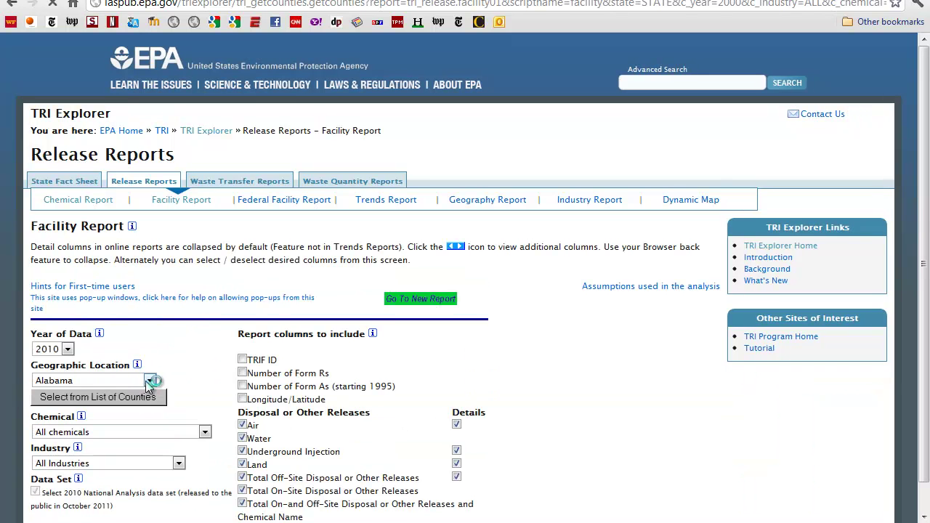
pyautogui.click(149, 380)
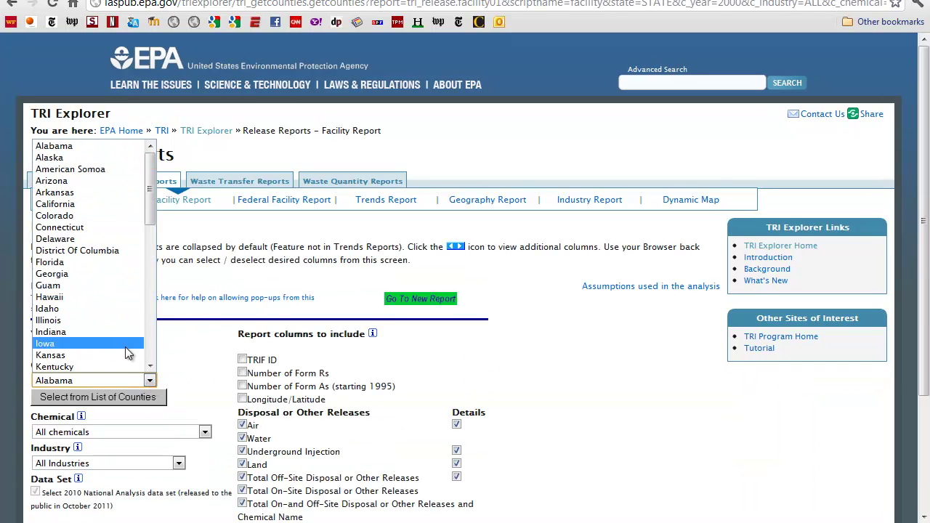
pyautogui.click(80, 220)
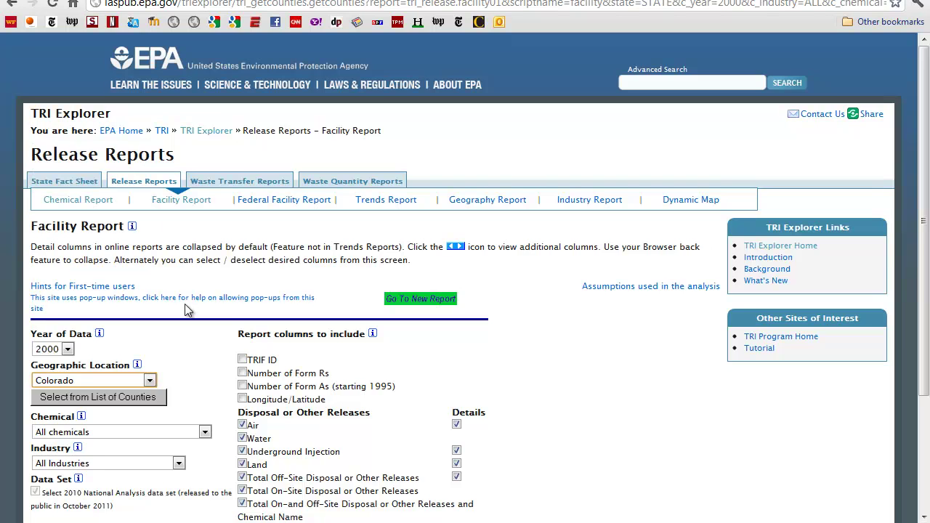
# - Include longitude/latitude and drop the Air, Underground Injection and Land columns and their details
pyautogui.scroll(-1, 185, 327)
pyautogui.scroll(-1, 182, 333)
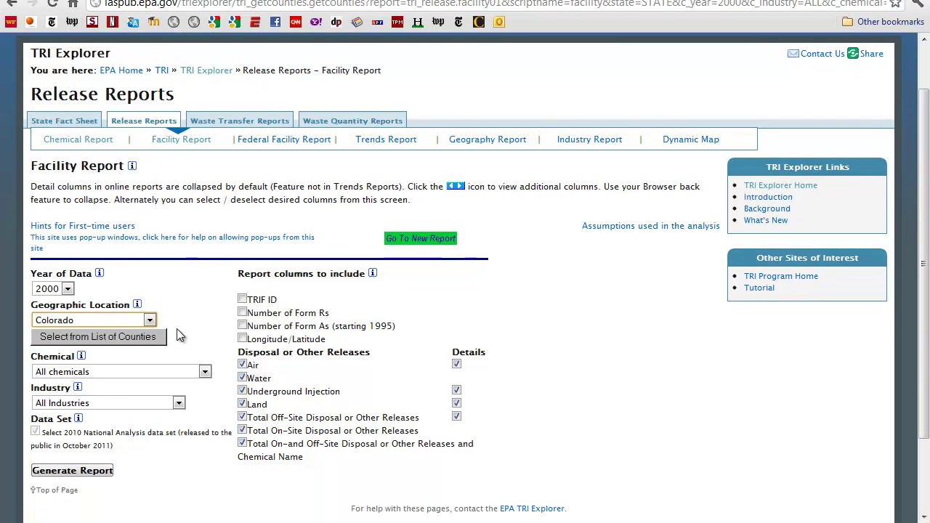
pyautogui.scroll(-1, 178, 356)
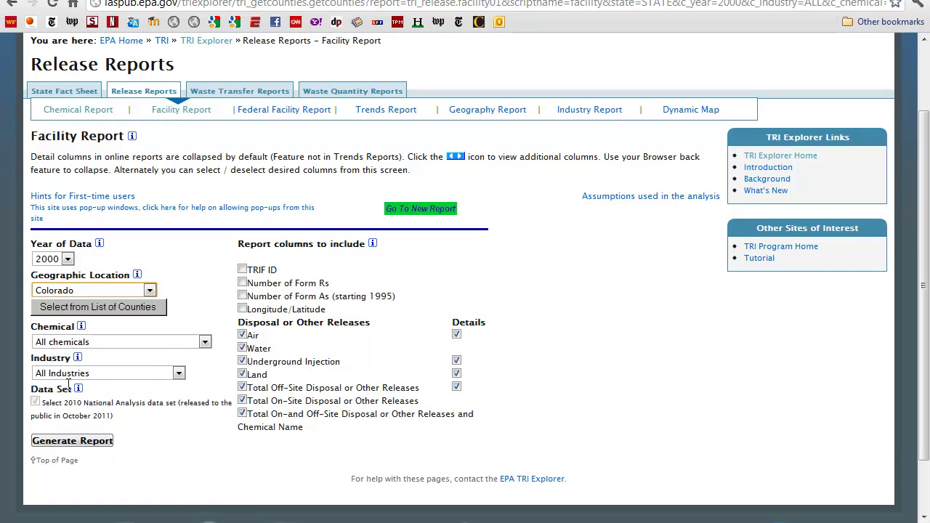
pyautogui.click(242, 310)
pyautogui.click(242, 335)
pyautogui.click(242, 362)
pyautogui.click(242, 375)
pyautogui.click(457, 334)
pyautogui.click(457, 360)
pyautogui.click(456, 374)
# - Generate the Colorado 2000 facility report and download it as CSV, fac_release (7).csv
pyautogui.click(56, 440)
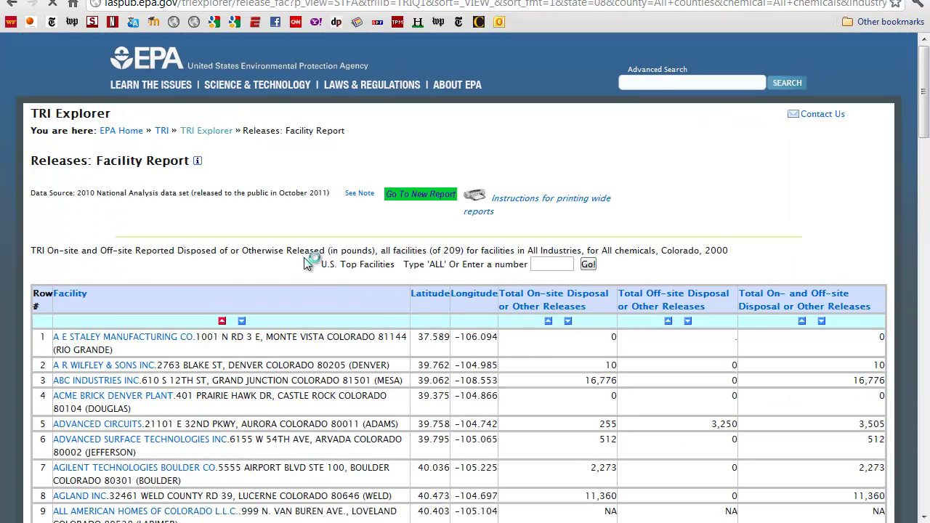
pyautogui.scroll(-3, 305, 263)
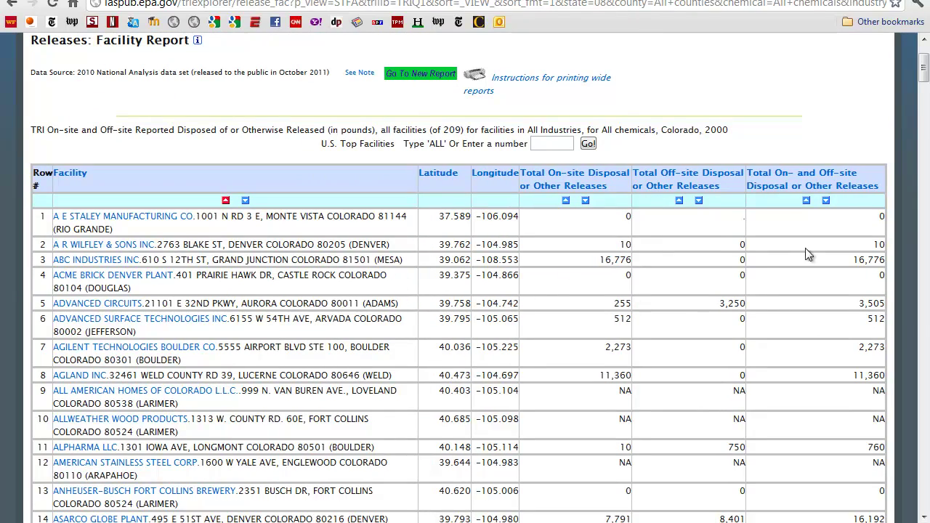
pyautogui.scroll(-20, 715, 262)
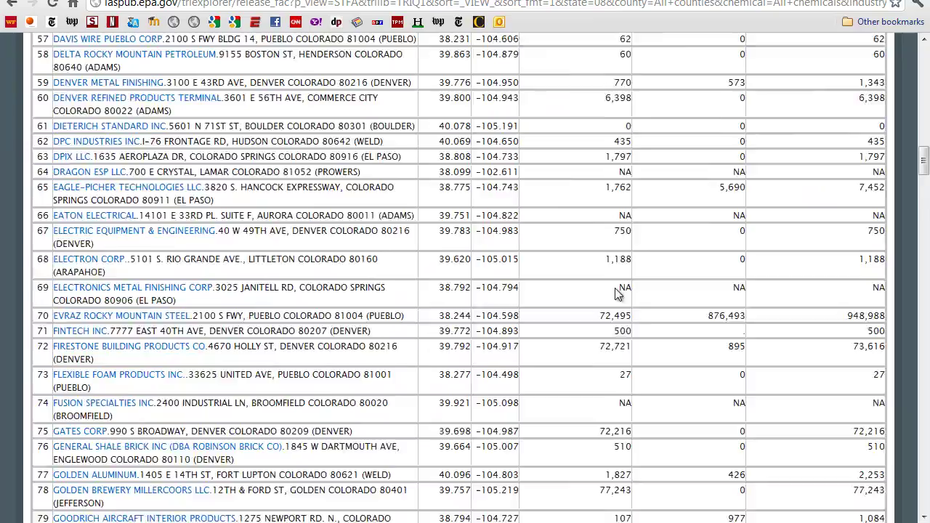
pyautogui.scroll(-20, 609, 292)
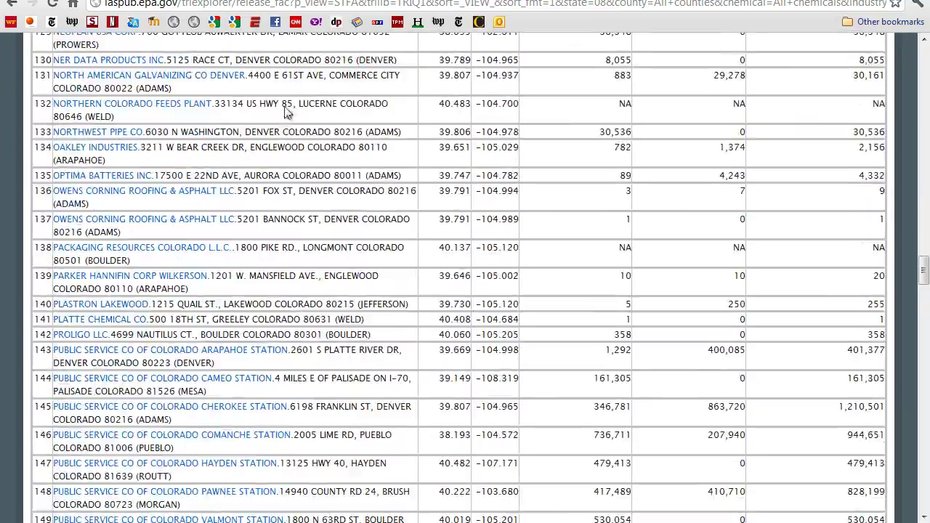
pyautogui.scroll(-20, 215, 137)
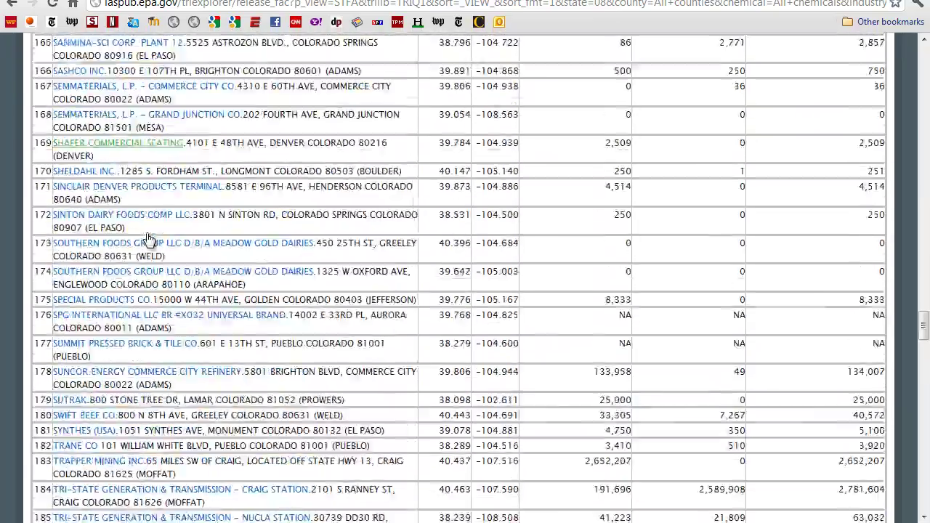
pyautogui.scroll(-12, 150, 233)
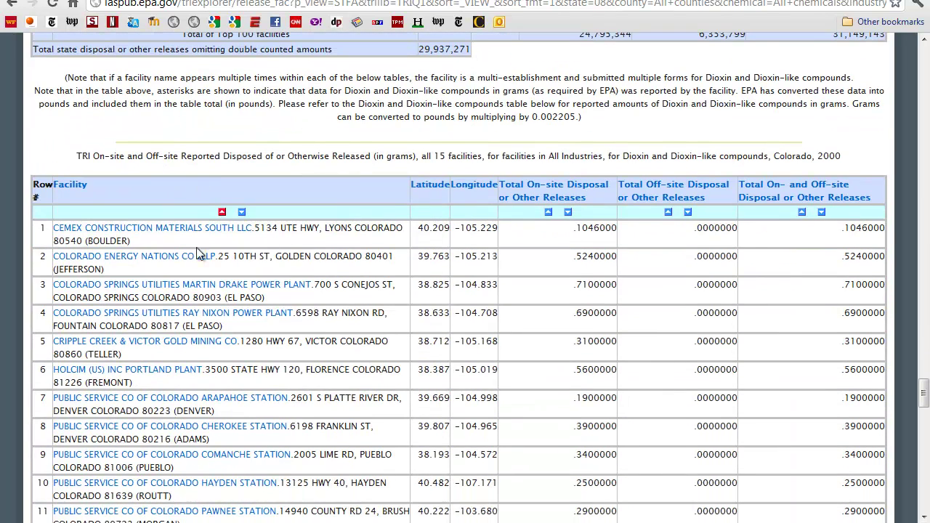
pyautogui.scroll(-3, 185, 290)
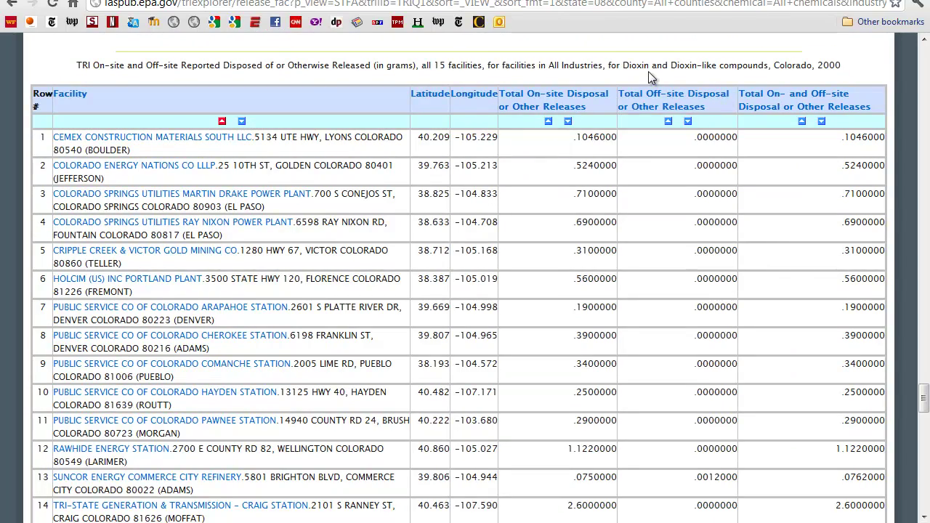
pyautogui.scroll(-5, 627, 157)
pyautogui.scroll(-15, 438, 234)
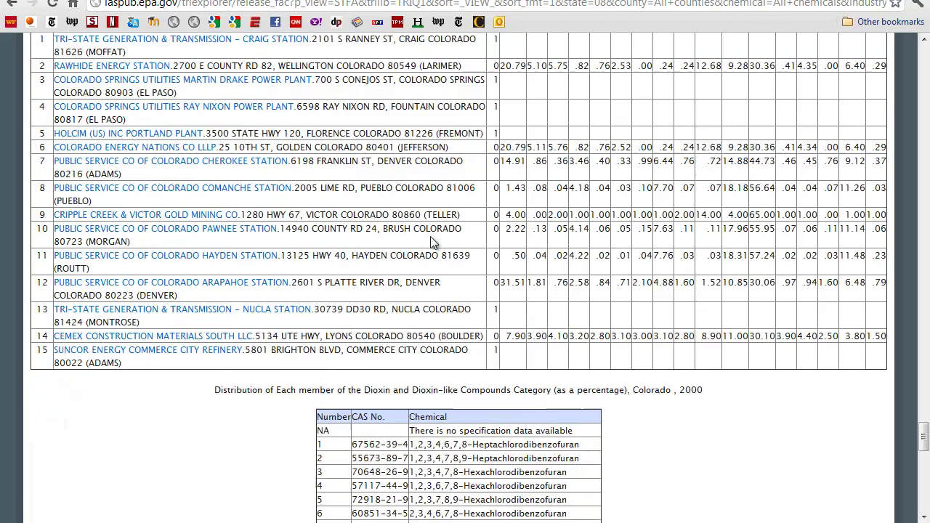
pyautogui.click(61, 295)
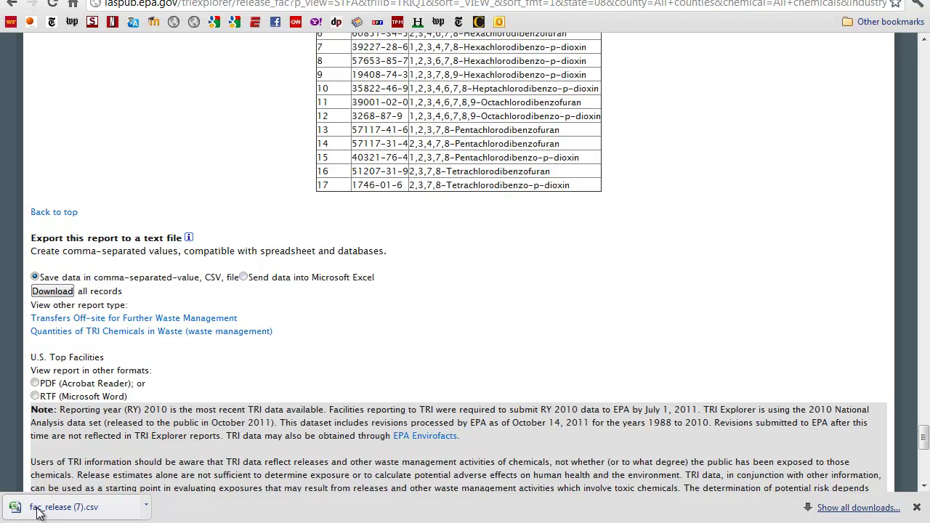
# - Open the downloaded CSV in Excel and delete the report title row and Row # column
pyautogui.click(40, 511)
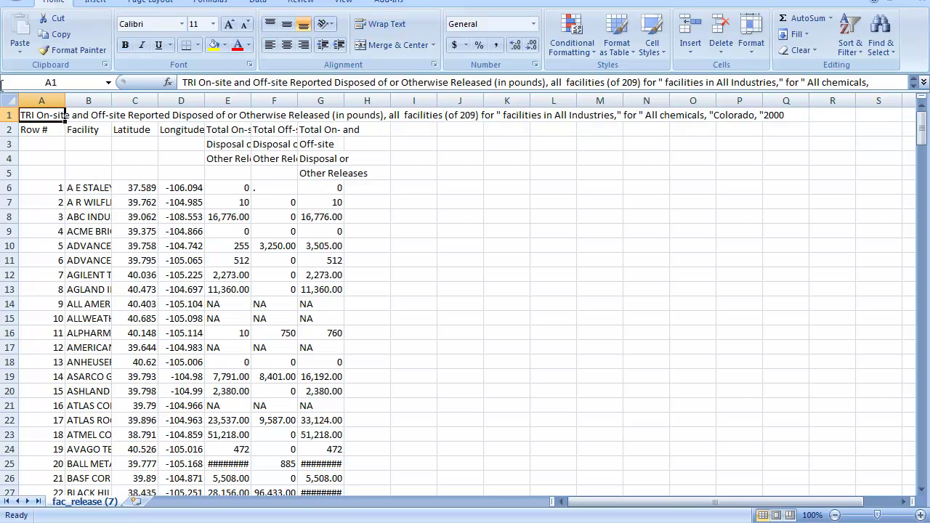
pyautogui.rightClick(6, 114)
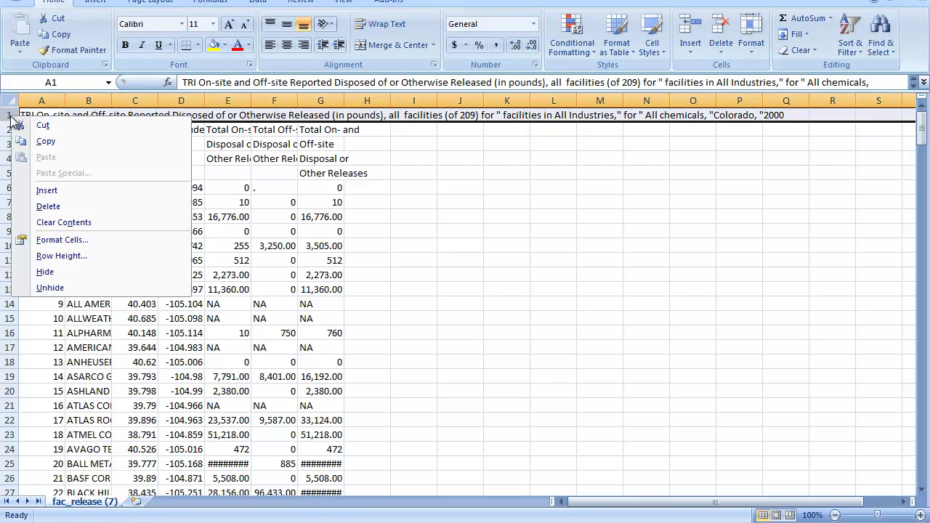
pyautogui.click(57, 208)
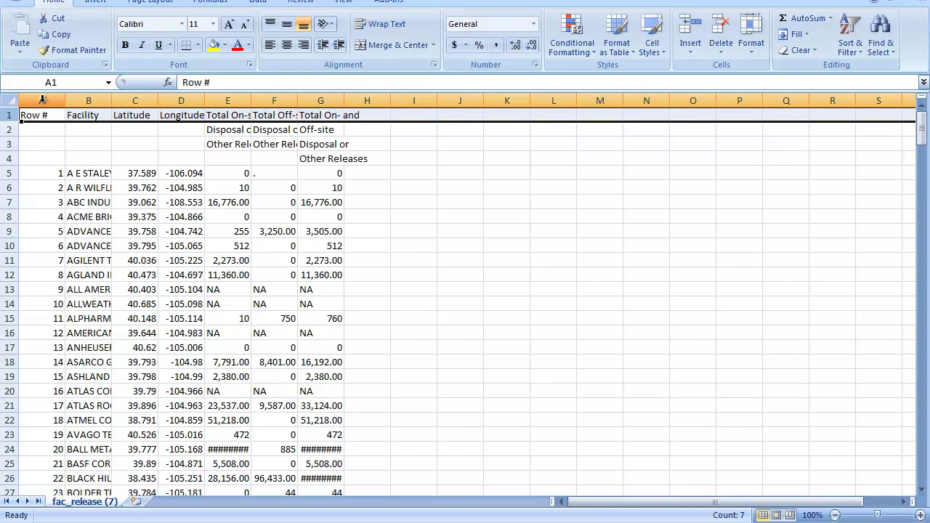
pyautogui.click(41, 99)
pyautogui.rightClick(42, 99)
pyautogui.click(72, 191)
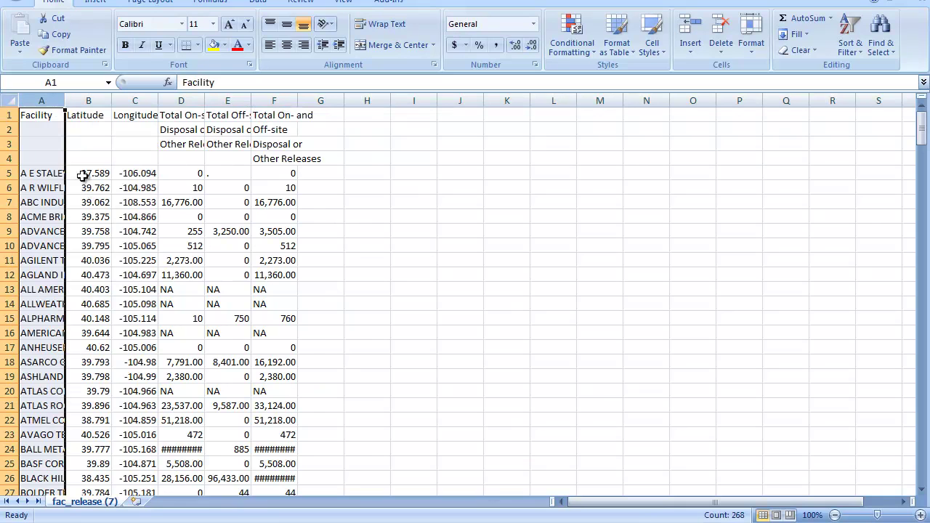
# - Rename headers D1–F1 to toton, totoff and totonoff
pyautogui.click(183, 116)
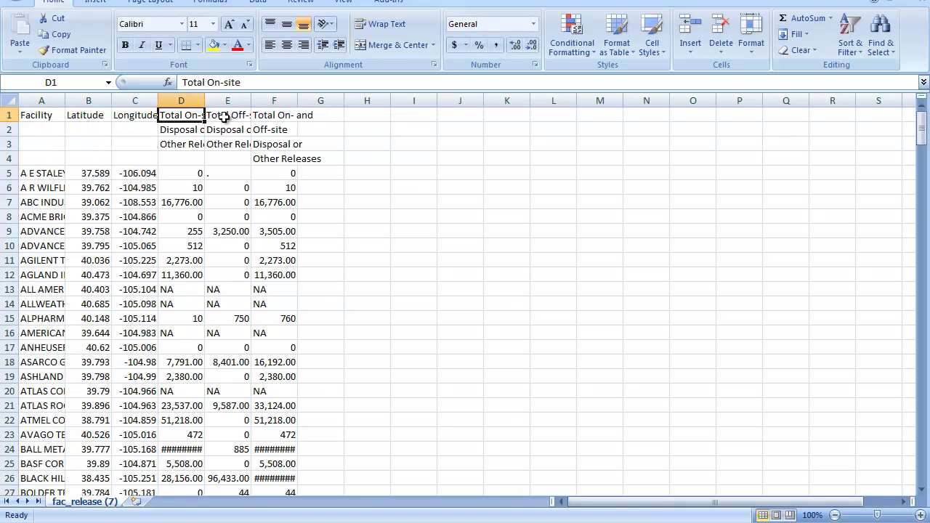
pyautogui.click(37, 117)
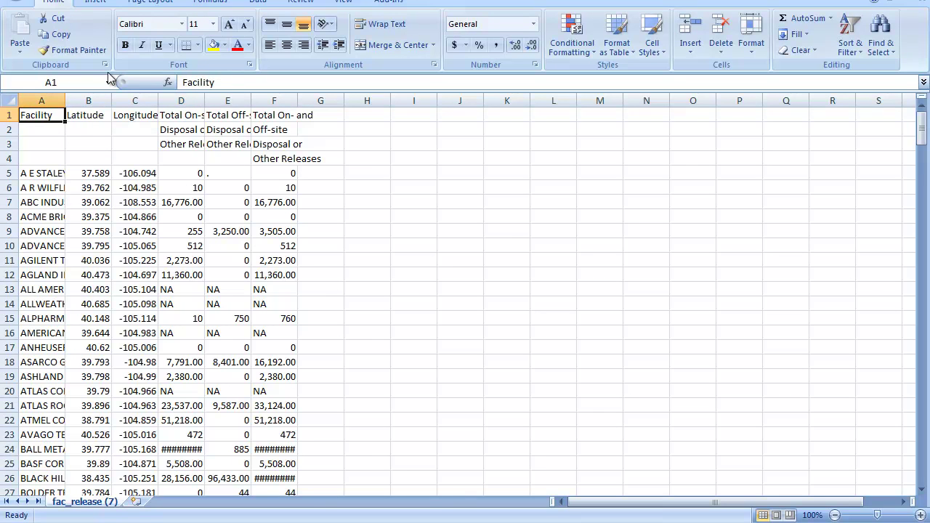
pyautogui.press('Right')
pyautogui.press('Right')
pyautogui.press('Right')
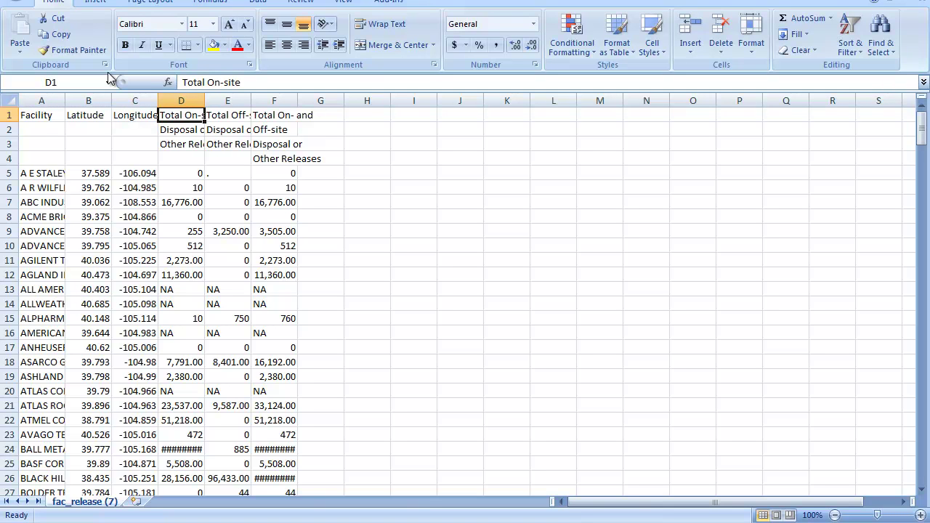
pyautogui.write('toton')
pyautogui.press('Tab')
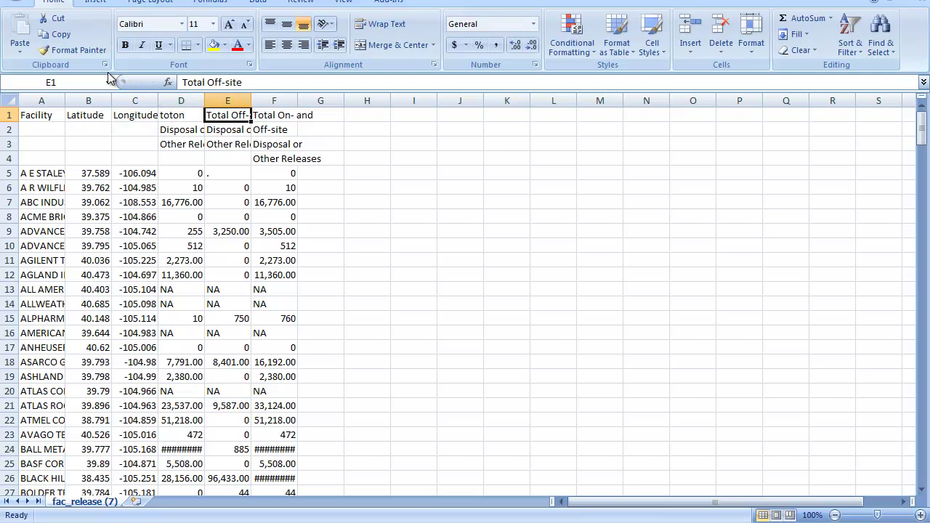
pyautogui.write('totoff')
pyautogui.press('Tab')
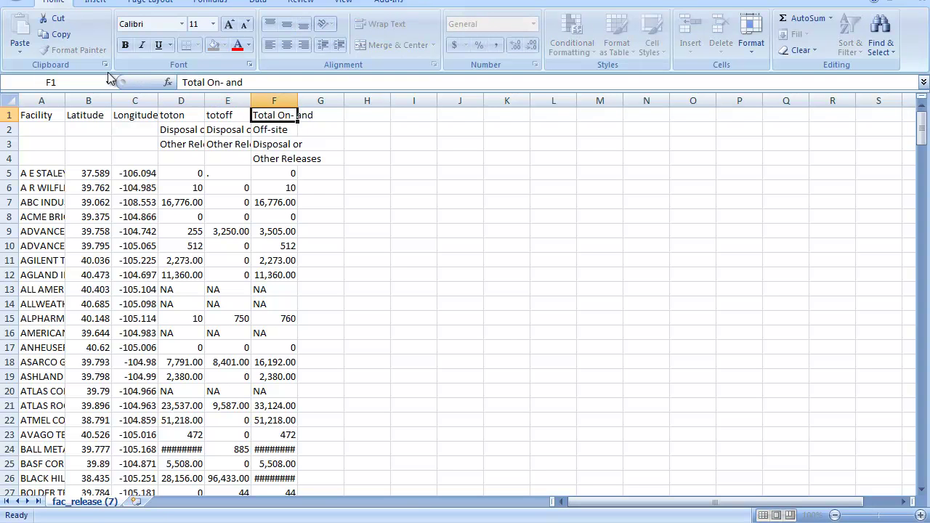
pyautogui.write('totonoff')
pyautogui.press('Tab')
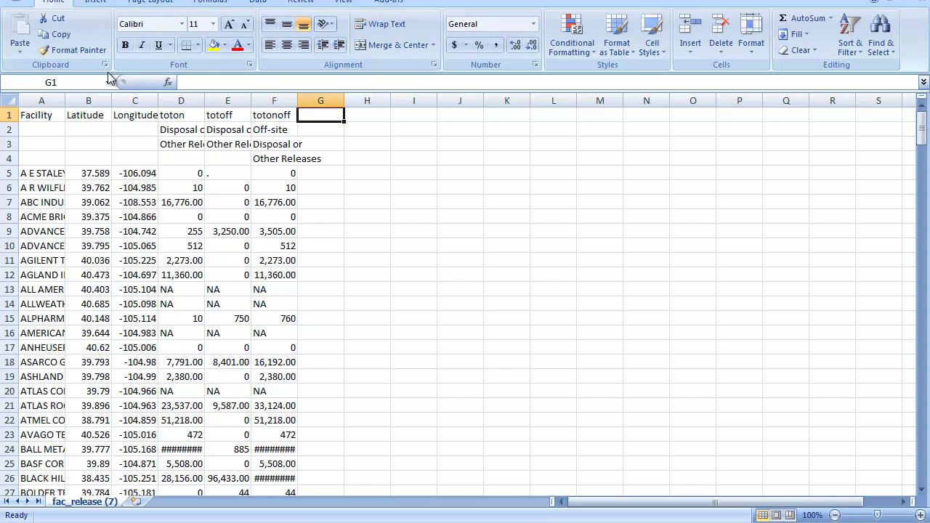
# - Delete the leftover header rows 2 to 4
pyautogui.moveTo(9, 130); pyautogui.dragTo(8, 161)
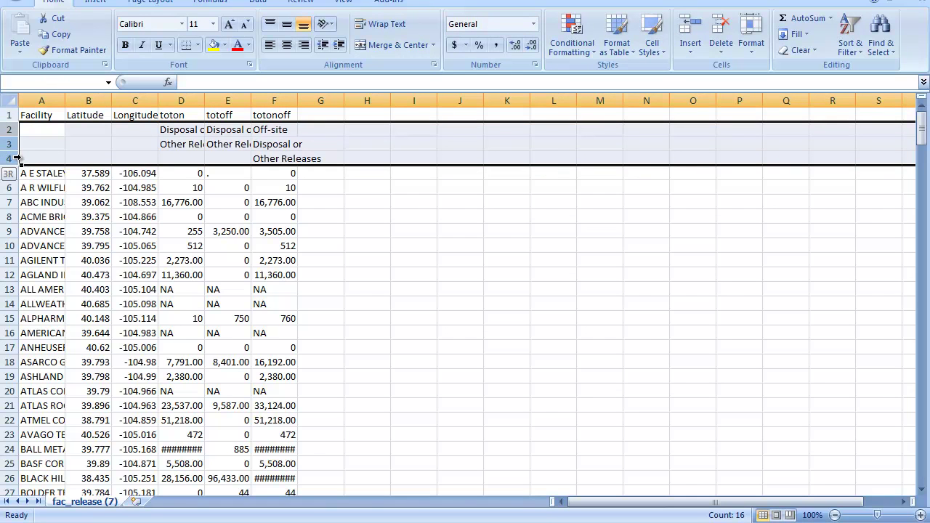
pyautogui.rightClick(80, 145)
pyautogui.click(125, 235)
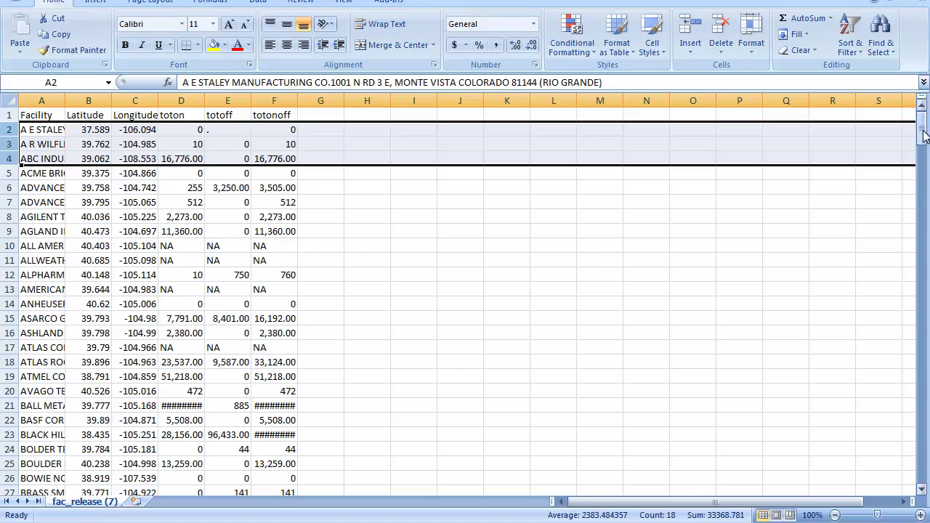
# - Delete all totals and extra tables from row 211 down, leaving the data ending at row 210
pyautogui.moveTo(923, 129); pyautogui.dragTo(924, 393)
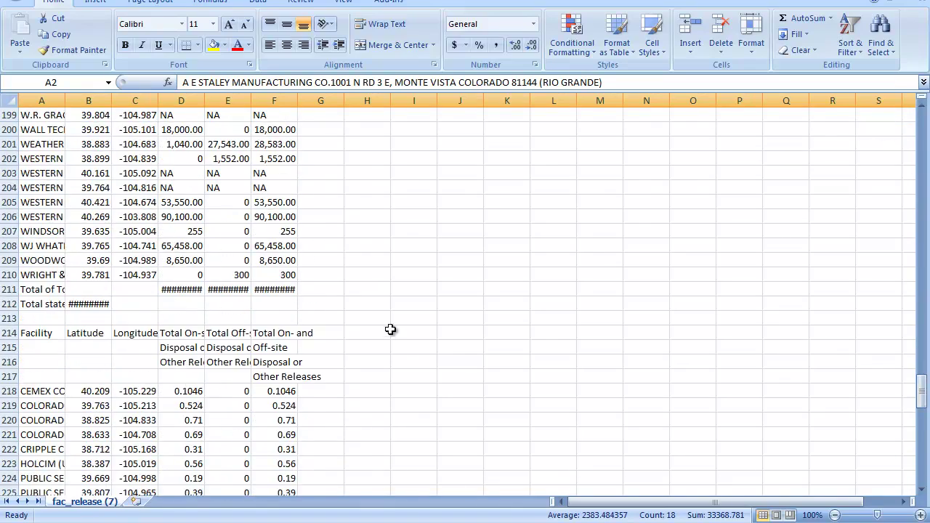
pyautogui.scroll(-3, 388, 328)
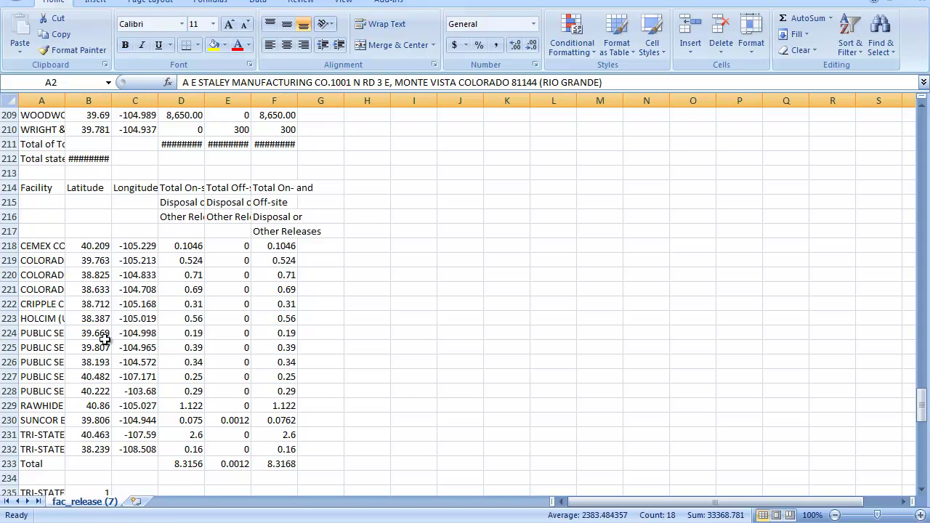
pyautogui.click(32, 129)
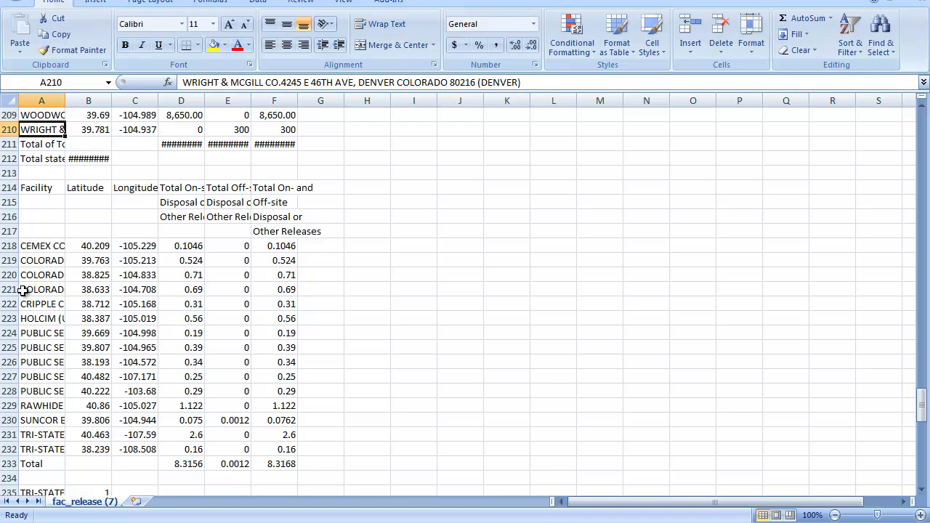
pyautogui.click(40, 144)
pyautogui.click(40, 158)
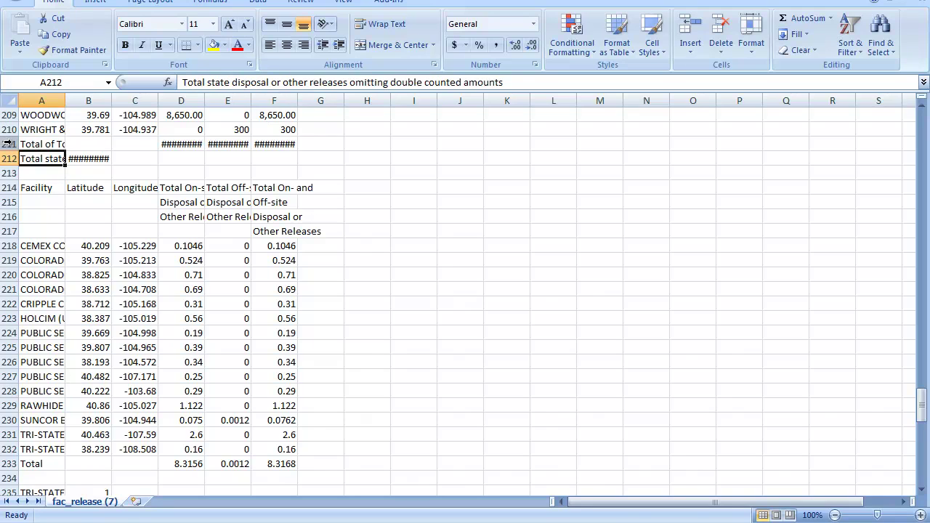
pyautogui.click(8, 144)
pyautogui.moveTo(9, 144); pyautogui.dragTo(10, 474)
pyautogui.rightClick(125, 337)
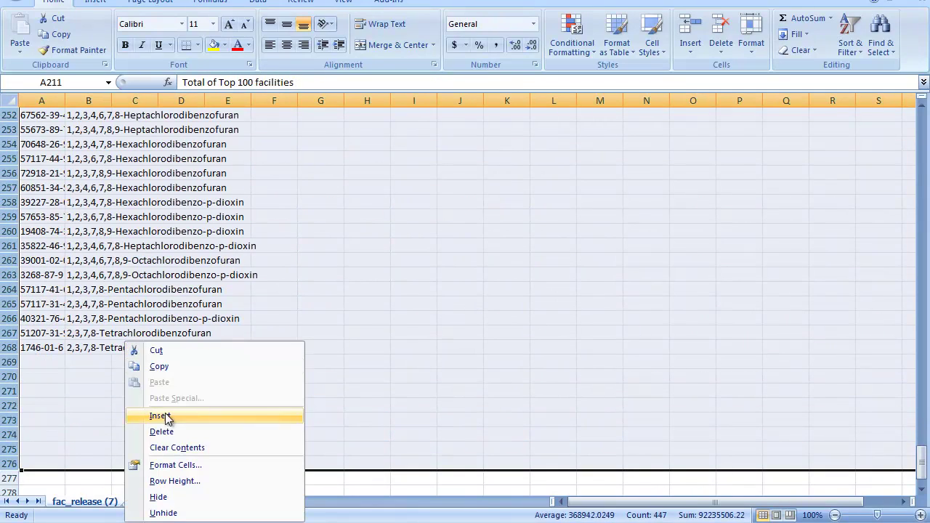
pyautogui.click(162, 429)
pyautogui.moveTo(921, 391); pyautogui.dragTo(922, 127)
# - Widen columns D and E and autofit column F so the values show fully
pyautogui.click(182, 203)
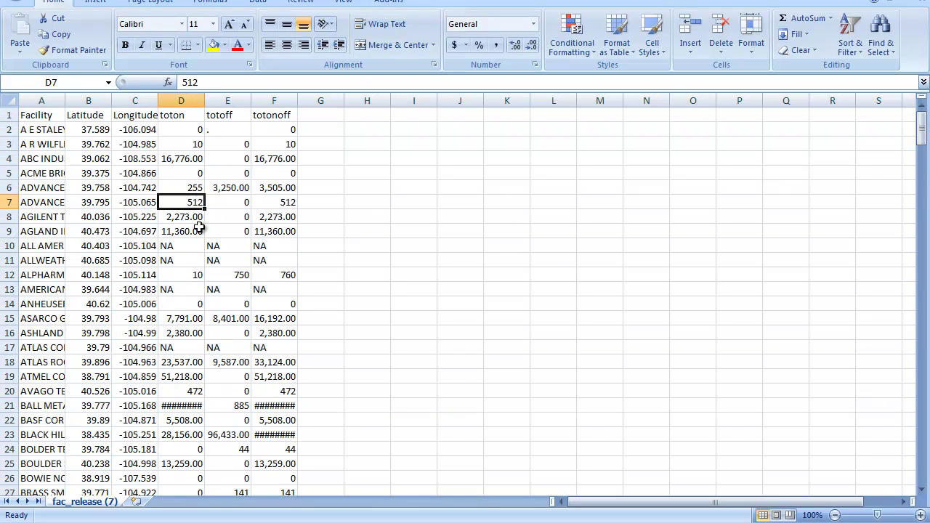
pyautogui.click(175, 405)
pyautogui.click(264, 409)
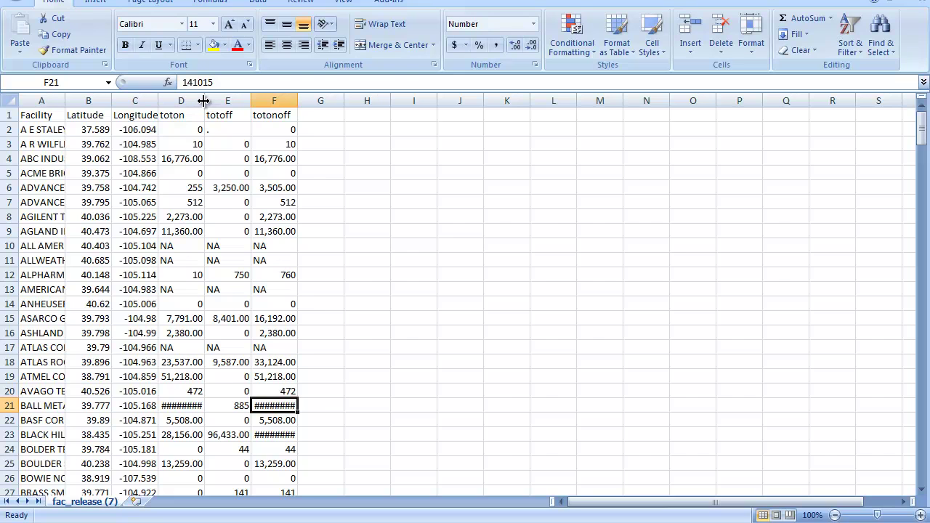
pyautogui.moveTo(204, 100); pyautogui.dragTo(223, 100)
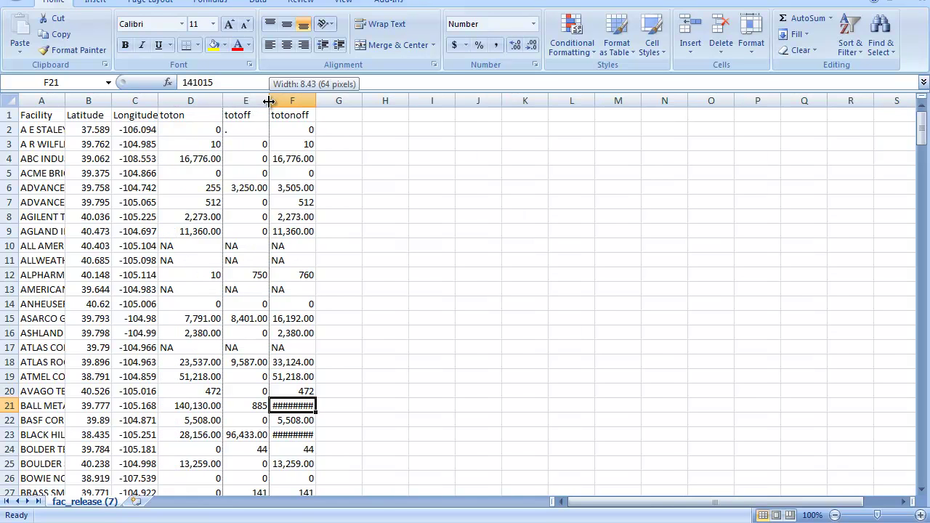
pyautogui.moveTo(269, 101); pyautogui.dragTo(282, 101)
pyautogui.doubleClick(329, 101)
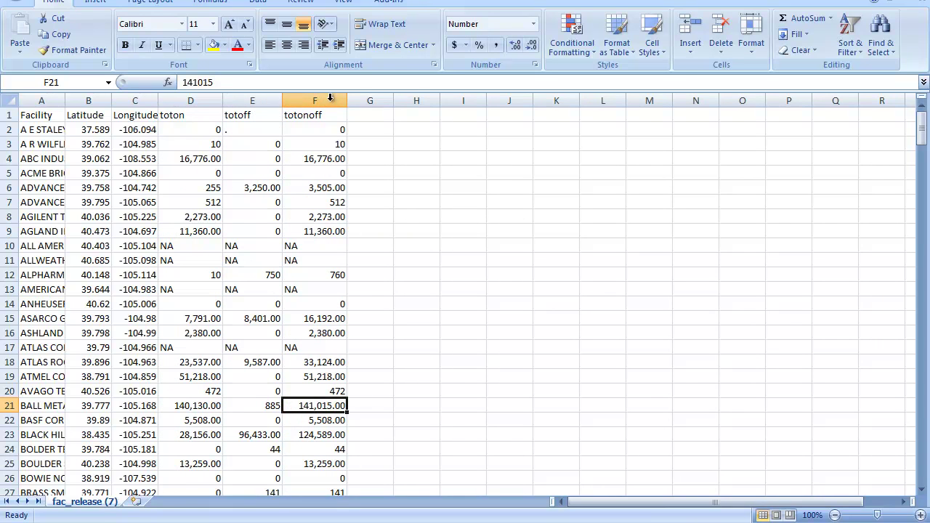
pyautogui.click(191, 242)
pyautogui.click(239, 245)
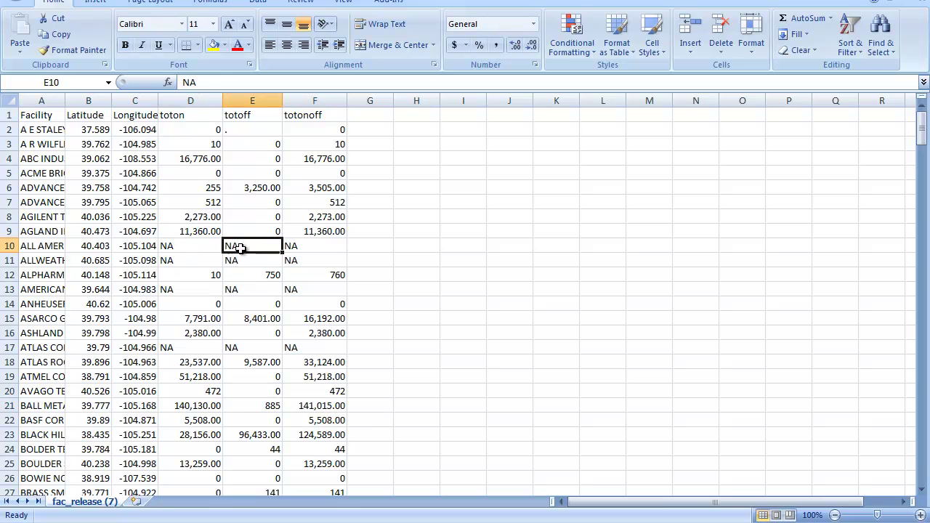
pyautogui.click(240, 128)
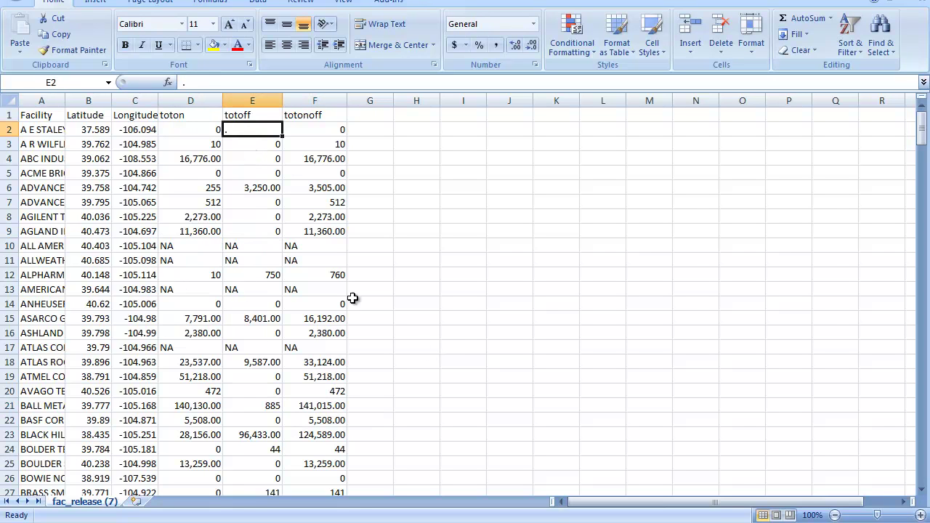
pyautogui.click(199, 154)
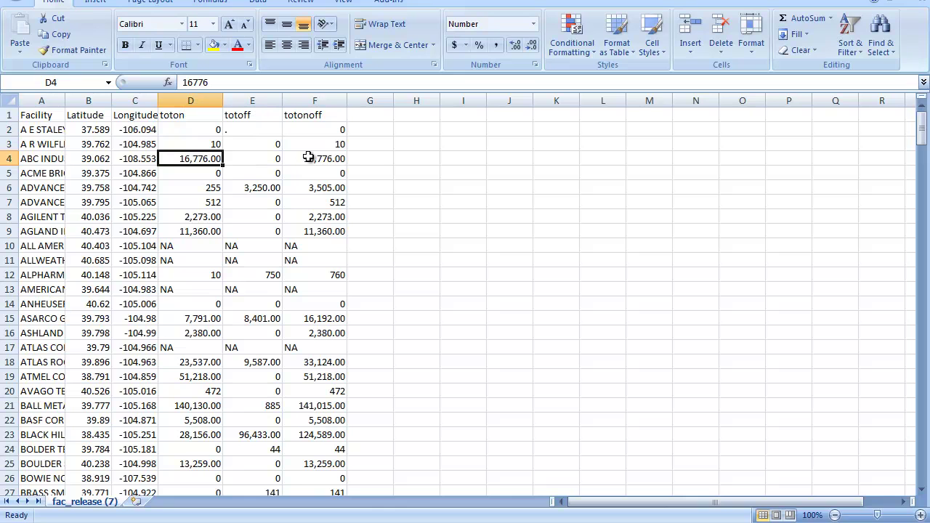
pyautogui.click(317, 160)
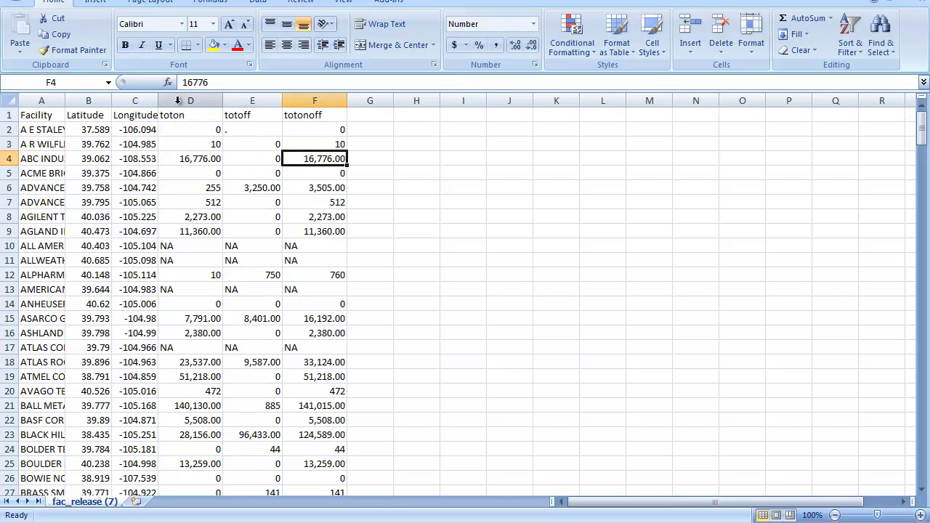
# - Format columns D–F as Number with 2 decimals and no thousands separator
pyautogui.moveTo(180, 101); pyautogui.dragTo(312, 104)
pyautogui.rightClick(207, 172)
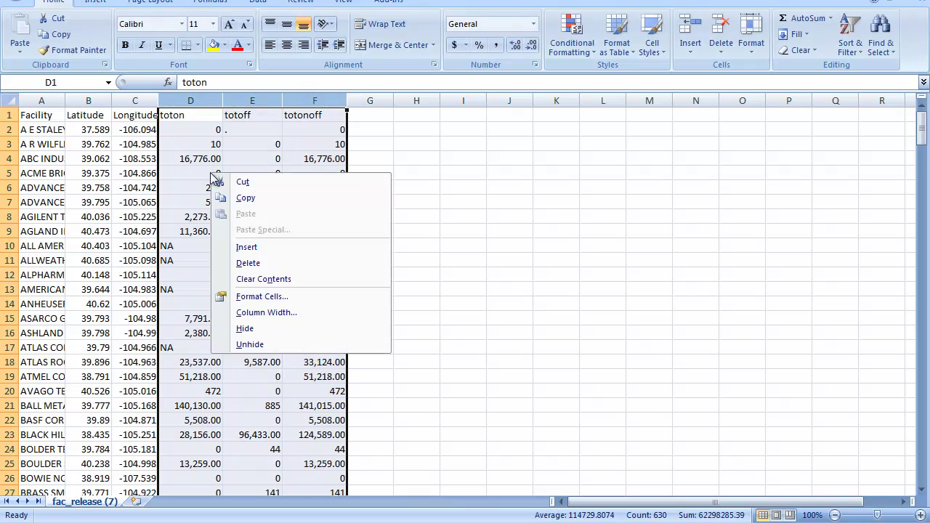
pyautogui.click(260, 296)
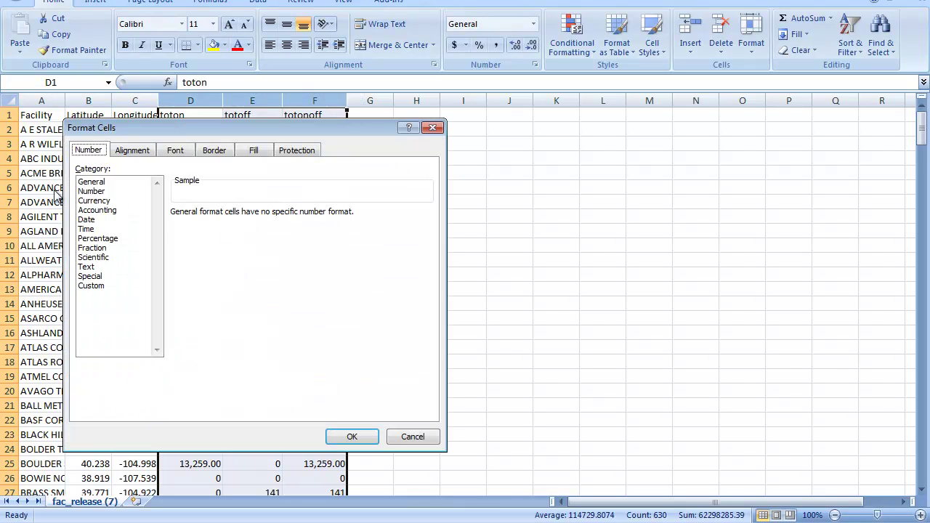
pyautogui.click(92, 191)
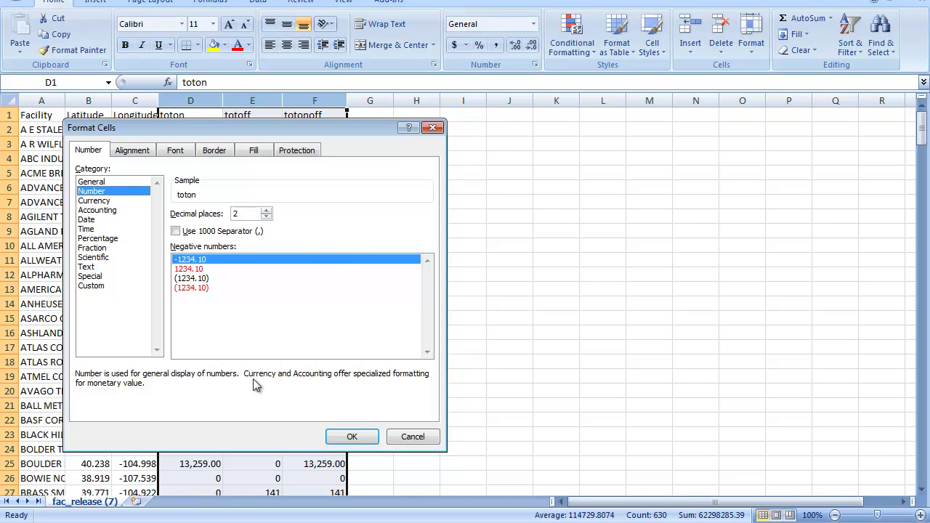
pyautogui.click(353, 439)
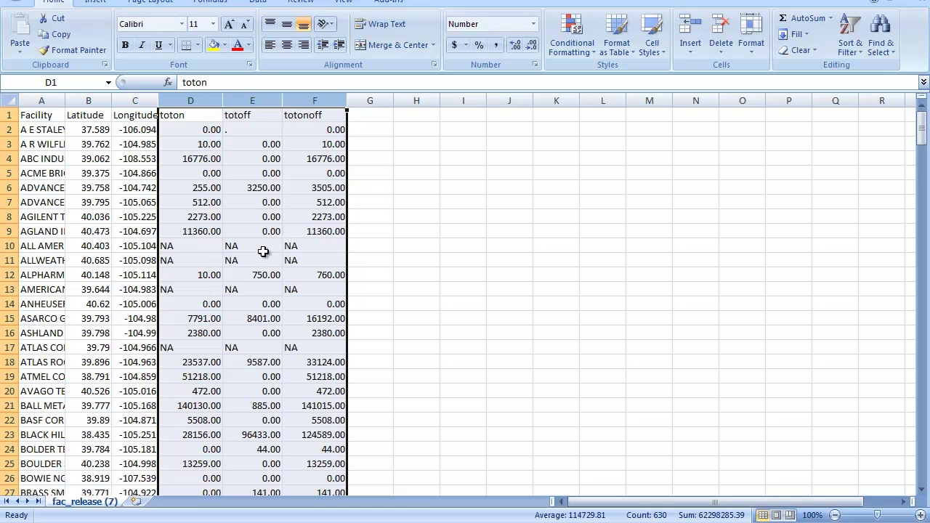
# - Replace all NA entries in columns D–F with 0, making 81 replacements
pyautogui.click(885, 56)
pyautogui.click(841, 83)
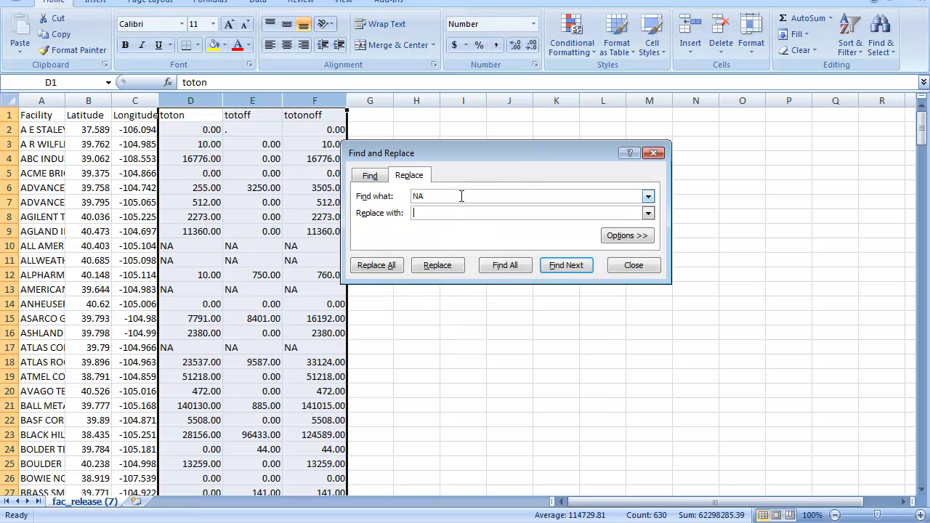
pyautogui.click(378, 266)
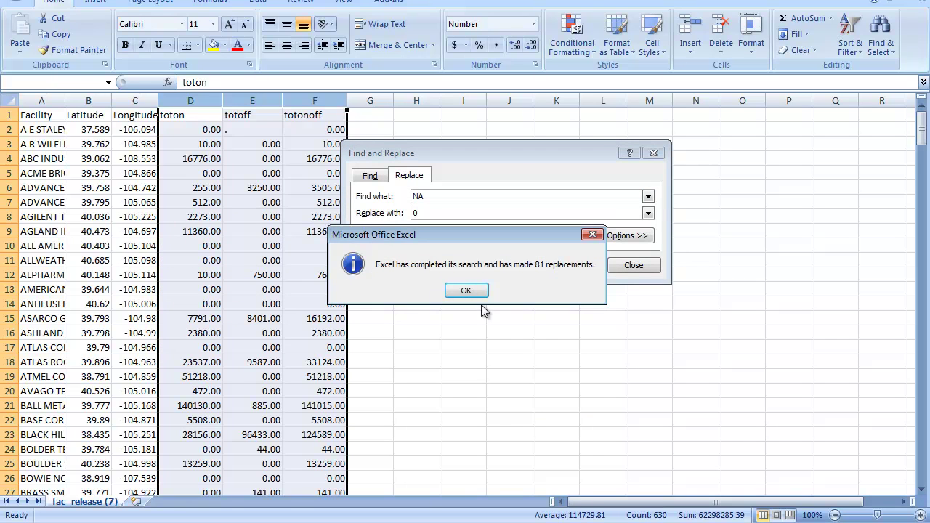
pyautogui.click(481, 294)
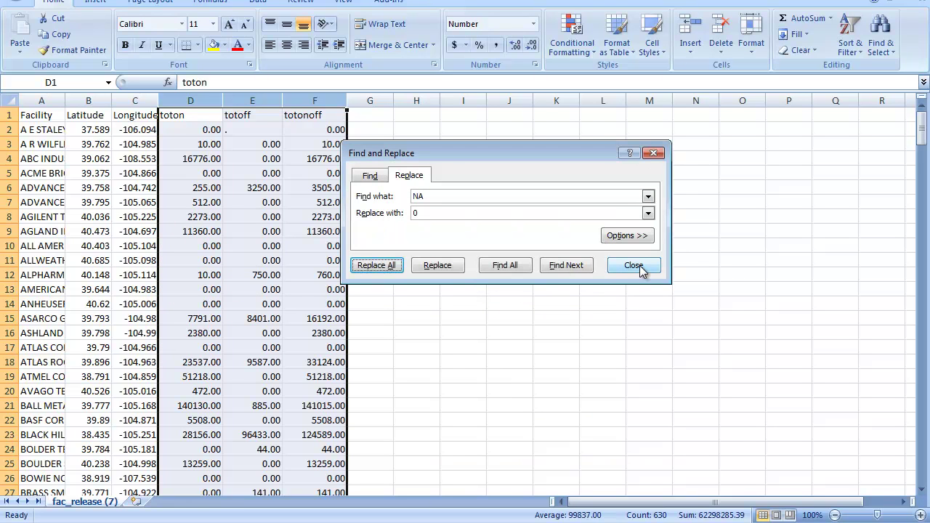
pyautogui.click(431, 197)
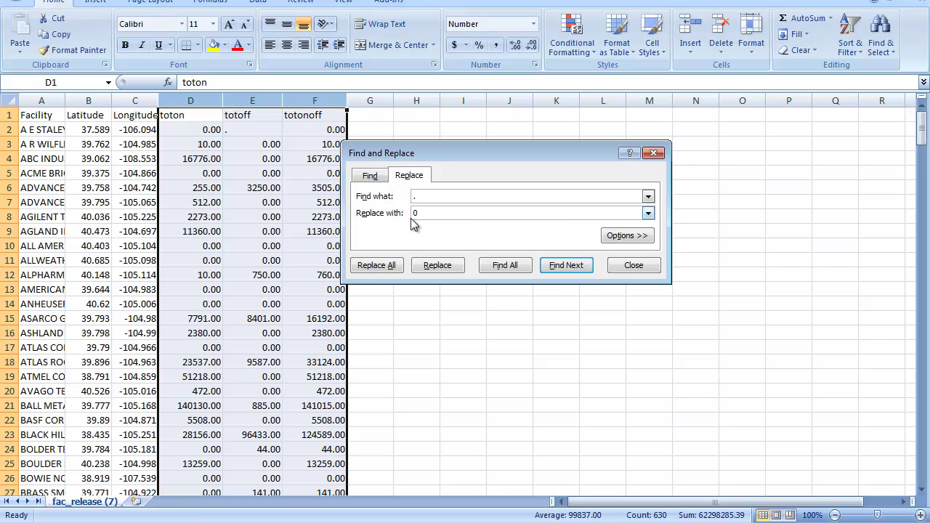
pyautogui.click(638, 267)
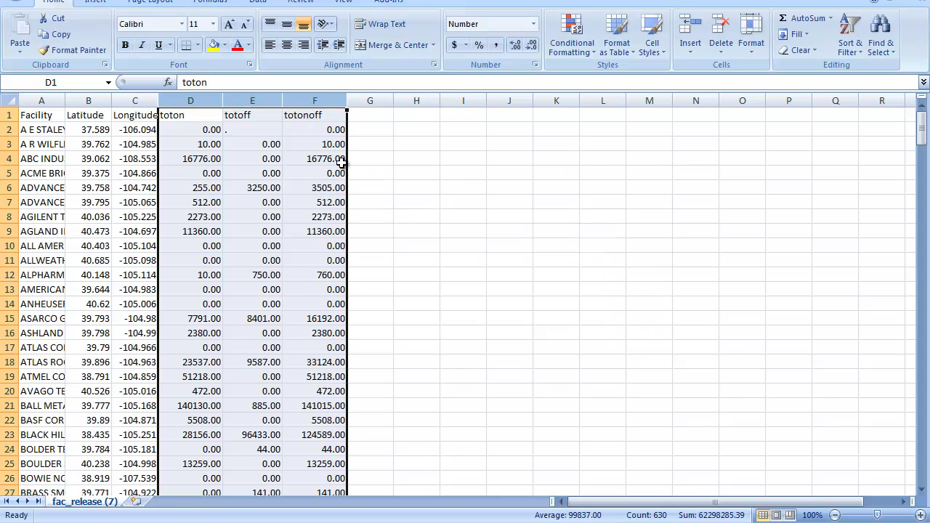
pyautogui.click(299, 214)
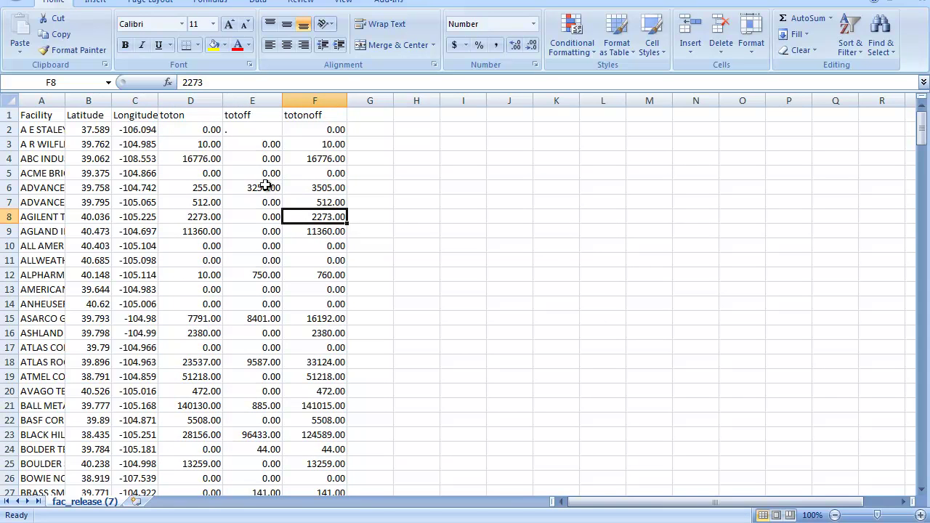
pyautogui.scroll(-2, 221, 407)
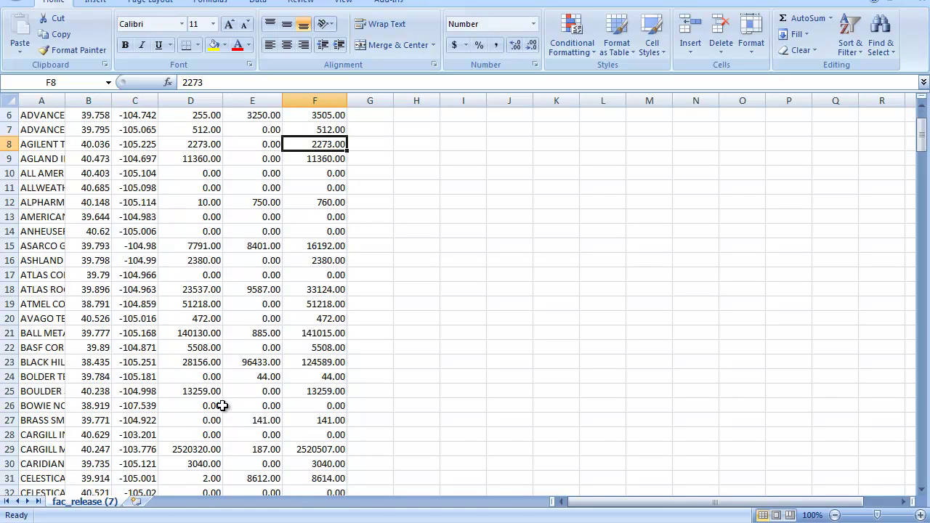
pyautogui.scroll(2, 225, 414)
# - Enter 0 in the dot-placeholder totoff cells E2, E72 and E155
pyautogui.click(252, 129)
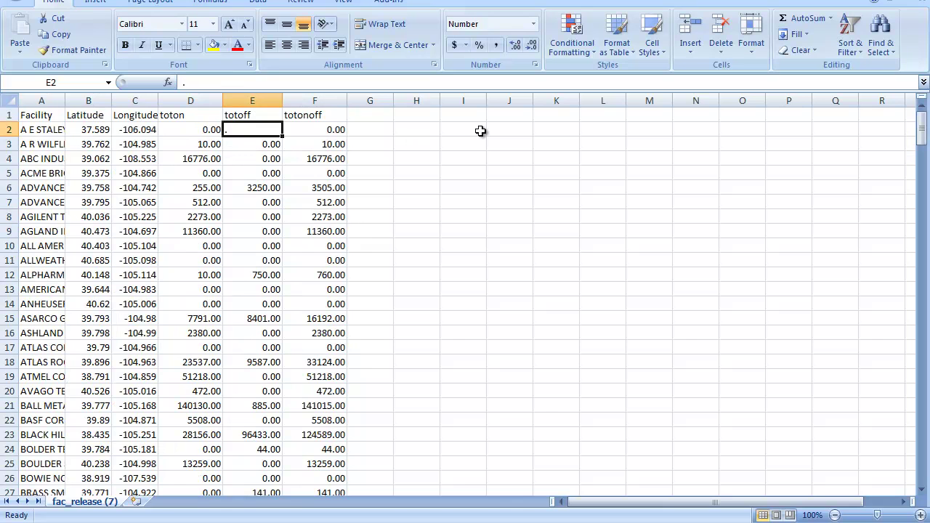
pyautogui.write('0')
pyautogui.press('Return')
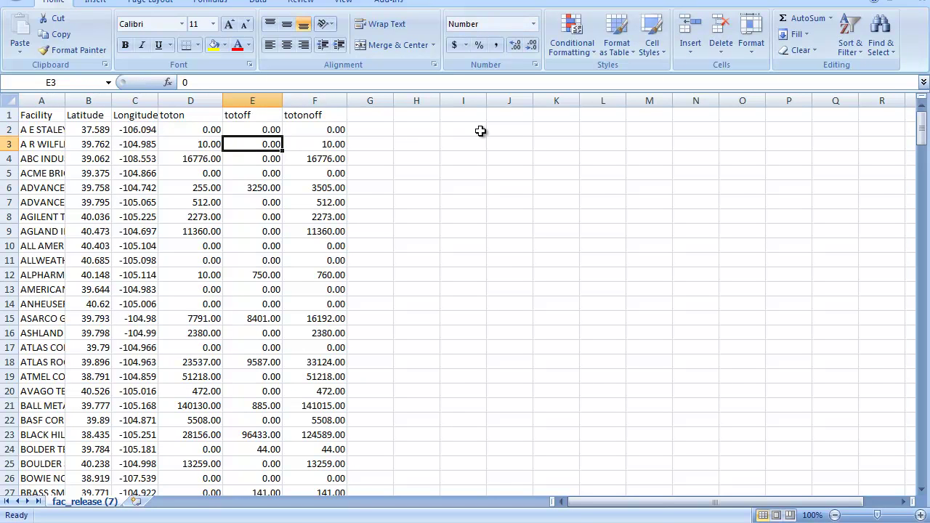
pyautogui.scroll(-7, 411, 230)
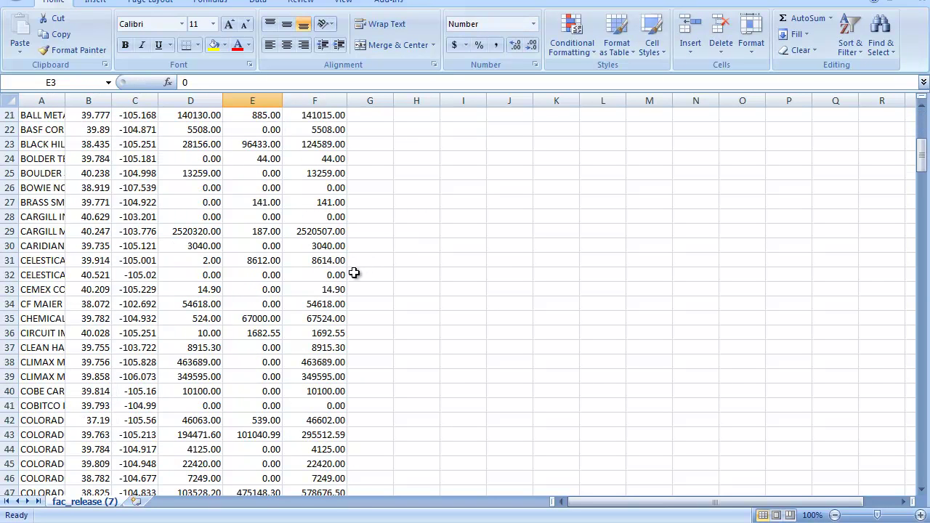
pyautogui.moveTo(921, 154); pyautogui.dragTo(924, 207)
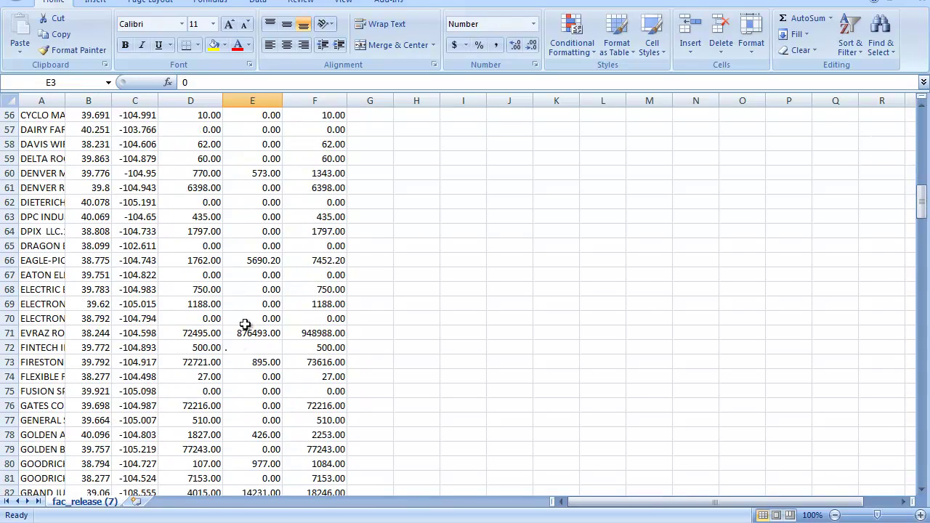
pyautogui.click(247, 347)
pyautogui.write('0')
pyautogui.click(244, 363)
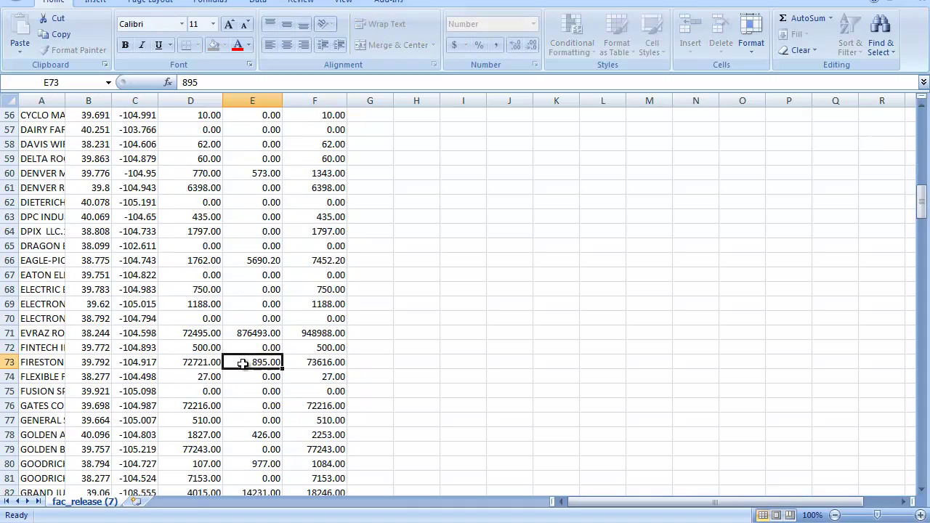
pyautogui.moveTo(923, 203); pyautogui.dragTo(924, 314)
pyautogui.click(250, 305)
pyautogui.write('0')
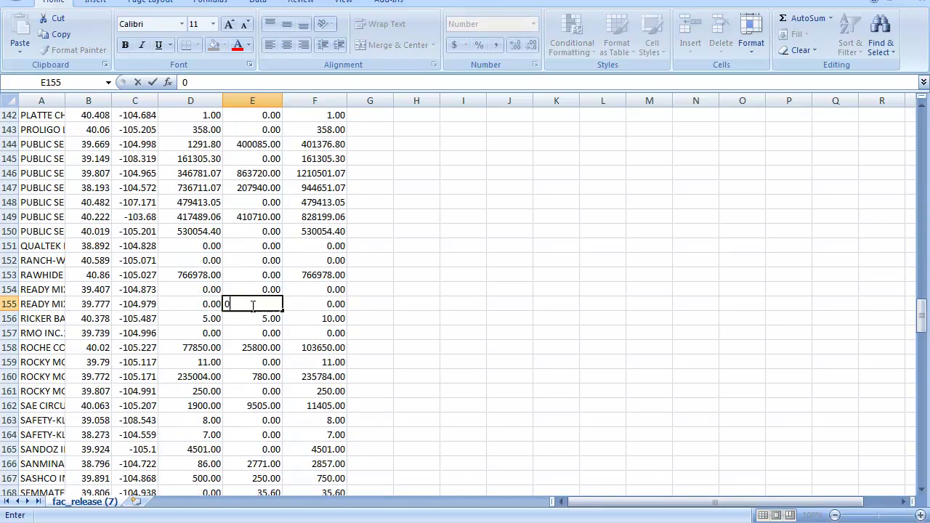
pyautogui.moveTo(922, 314); pyautogui.dragTo(919, 117)
pyautogui.click(188, 160)
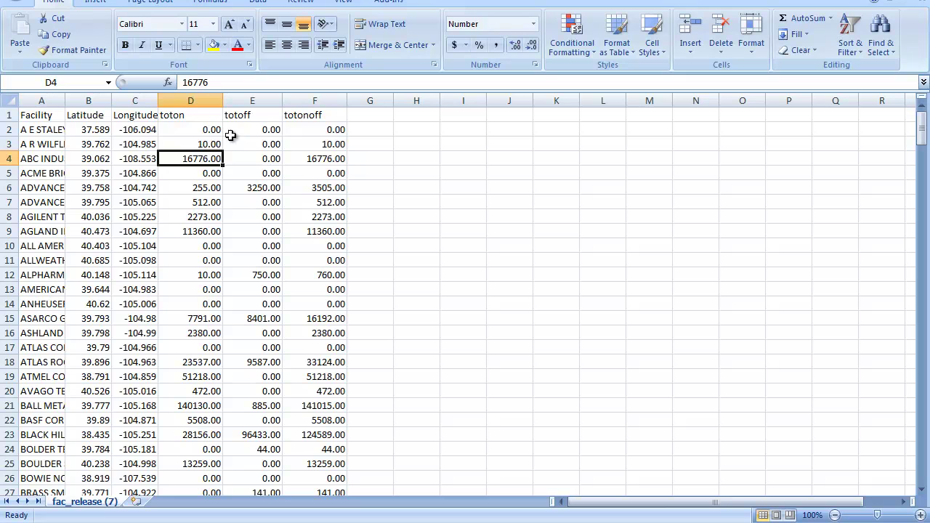
# - Review the first facility's toton, totoff and totonoff values
pyautogui.click(197, 130)
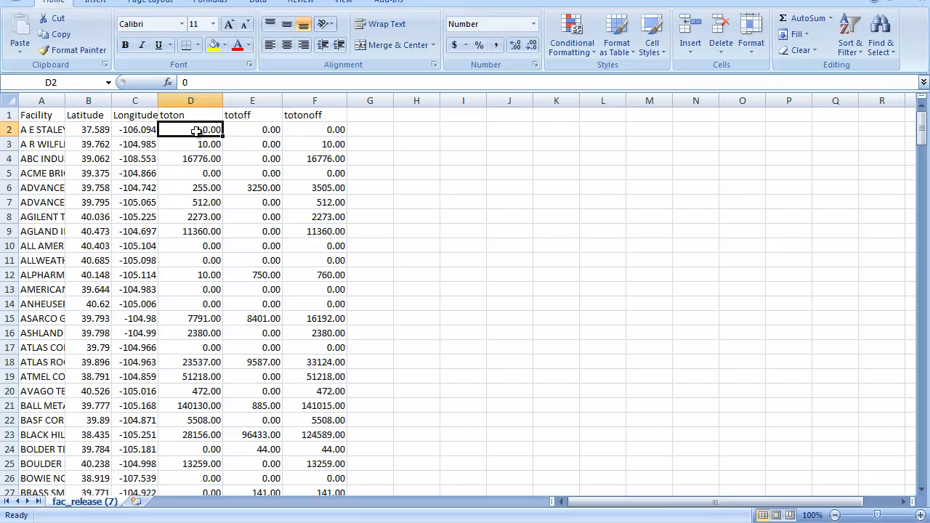
pyautogui.click(272, 129)
pyautogui.click(336, 129)
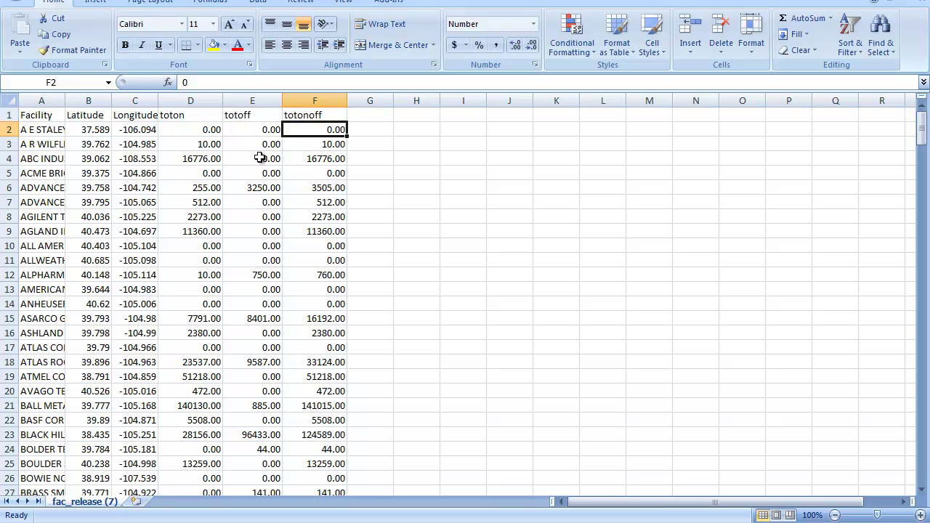
pyautogui.click(201, 131)
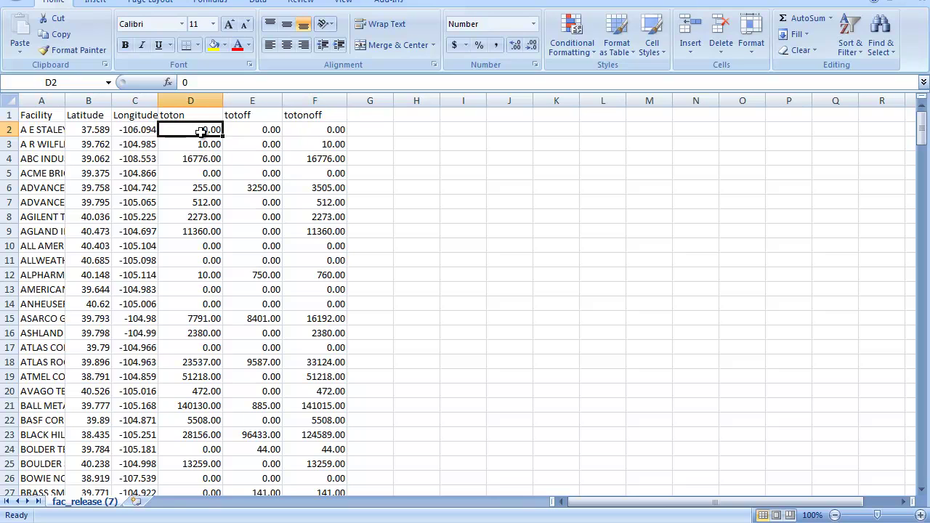
pyautogui.click(305, 134)
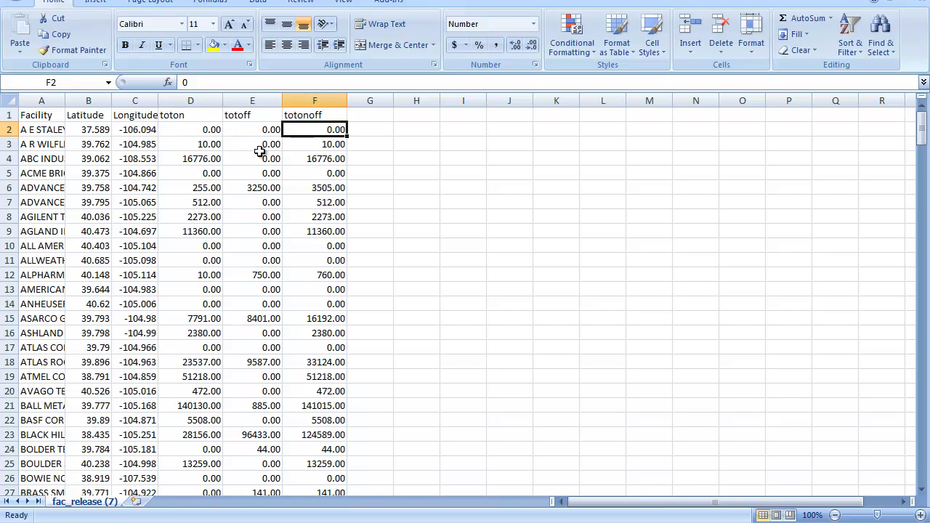
pyautogui.click(207, 129)
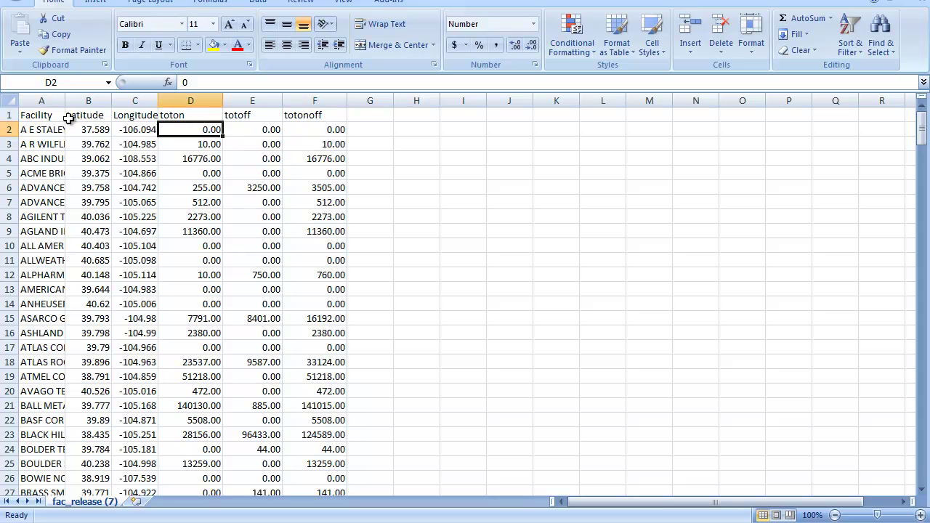
# - Move the ADVANCED CIRCUITS row from row 7 into a new row 2 and delete the emptied row
pyautogui.rightClick(9, 130)
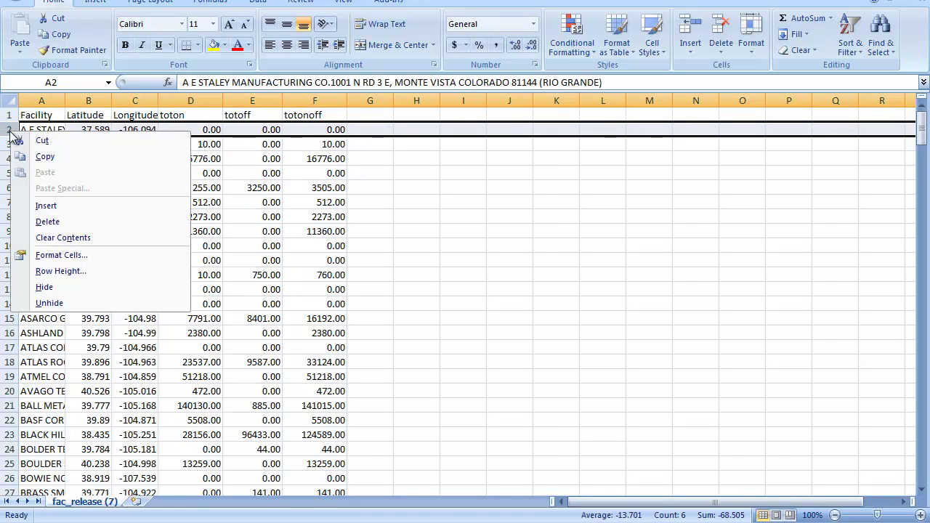
pyautogui.click(45, 205)
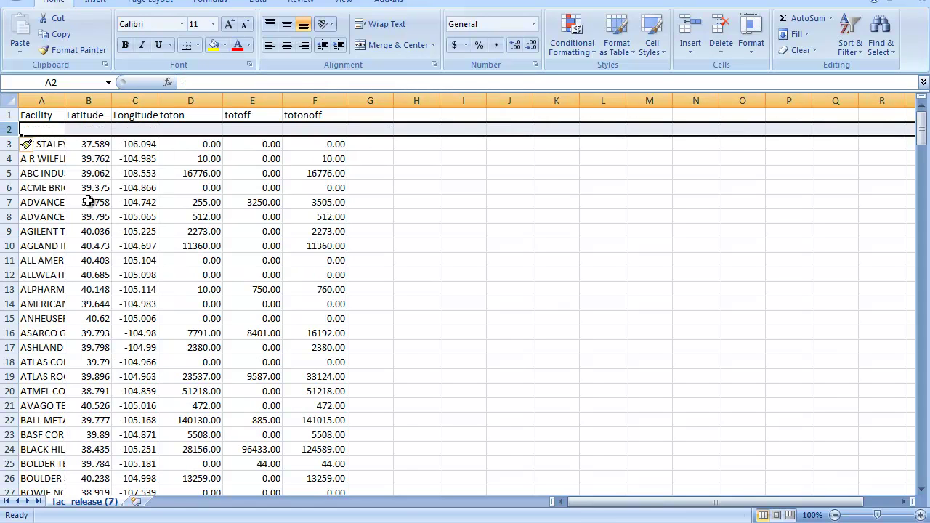
pyautogui.click(6, 202)
pyautogui.rightClick(6, 202)
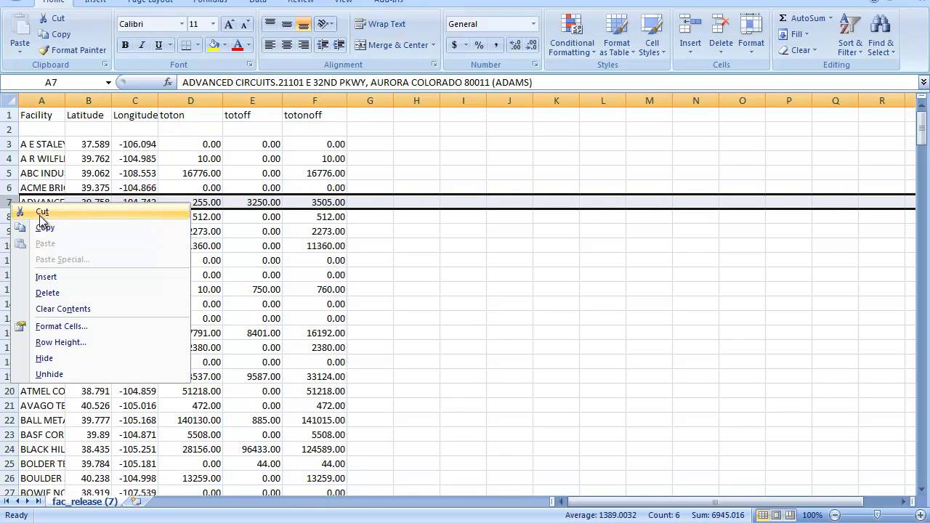
pyautogui.click(29, 210)
pyautogui.rightClick(41, 129)
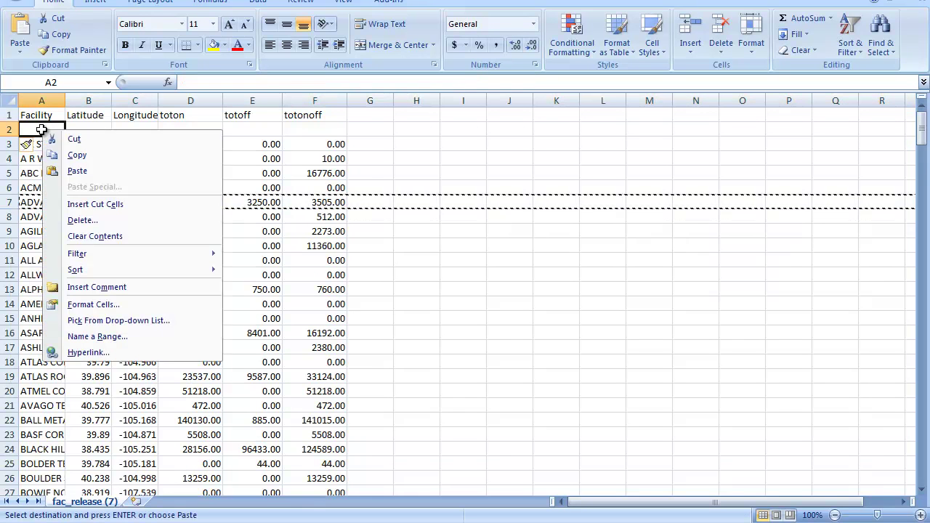
pyautogui.click(77, 171)
pyautogui.rightClick(9, 202)
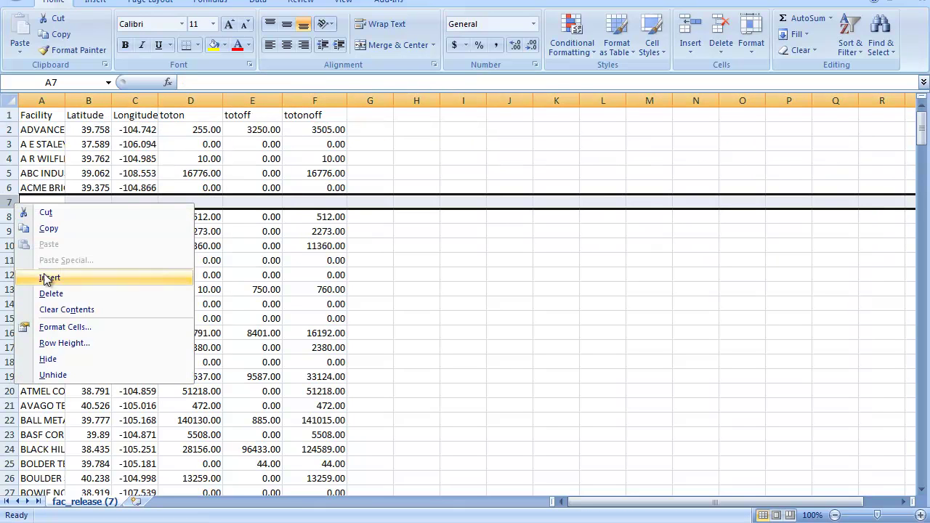
pyautogui.click(50, 297)
pyautogui.click(180, 218)
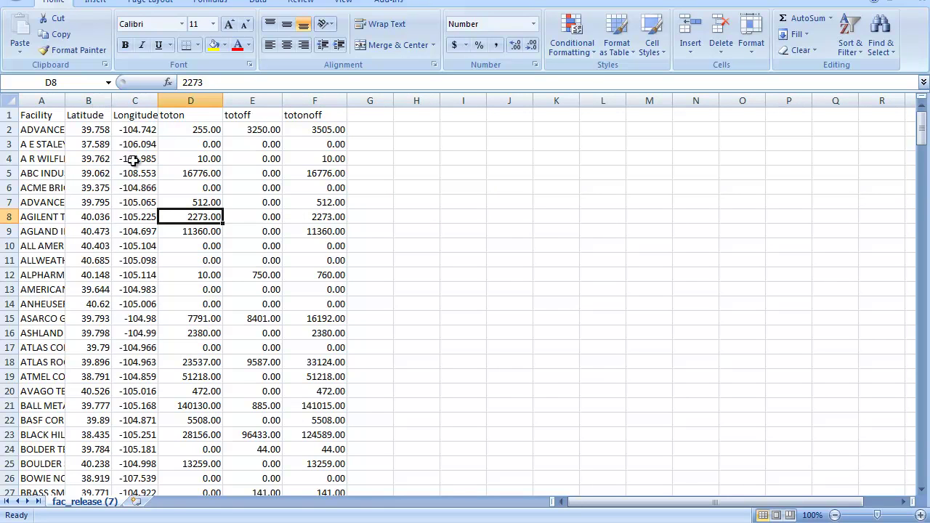
# - Format the Latitude and Longitude columns B:C as Number with 3 decimal places
pyautogui.click(107, 157)
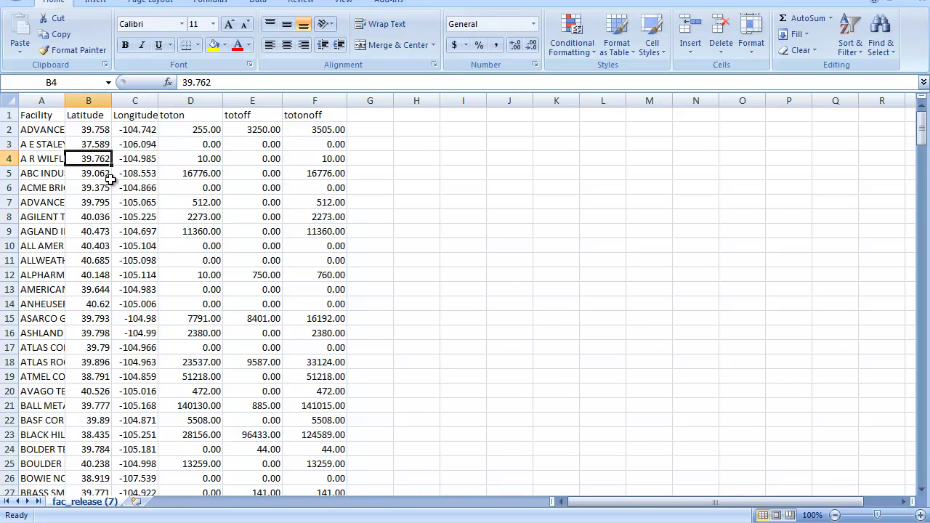
pyautogui.click(91, 98)
pyautogui.moveTo(90, 98); pyautogui.dragTo(139, 98)
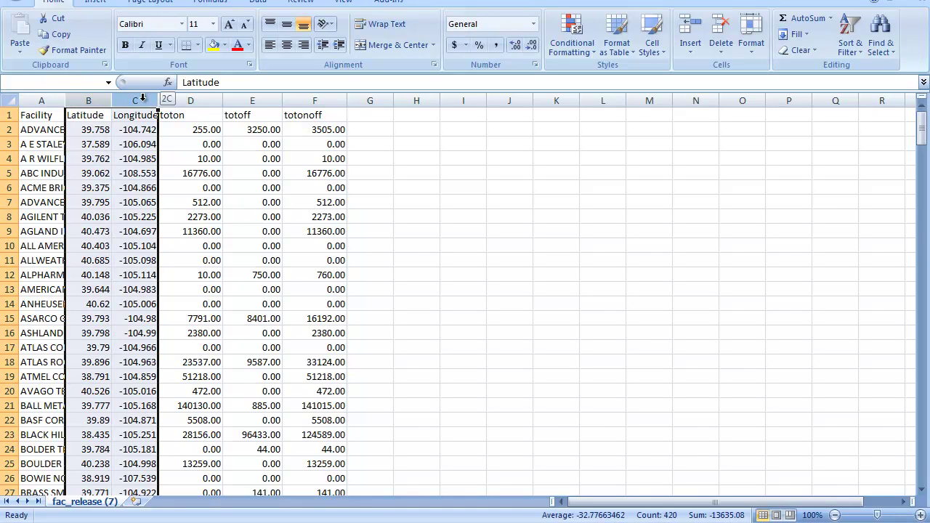
pyautogui.rightClick(108, 138)
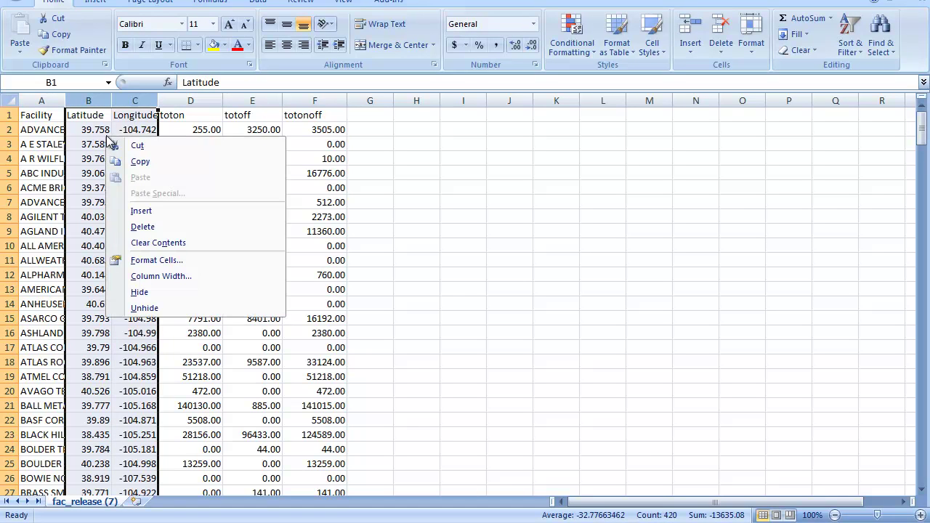
pyautogui.click(155, 260)
pyautogui.click(29, 158)
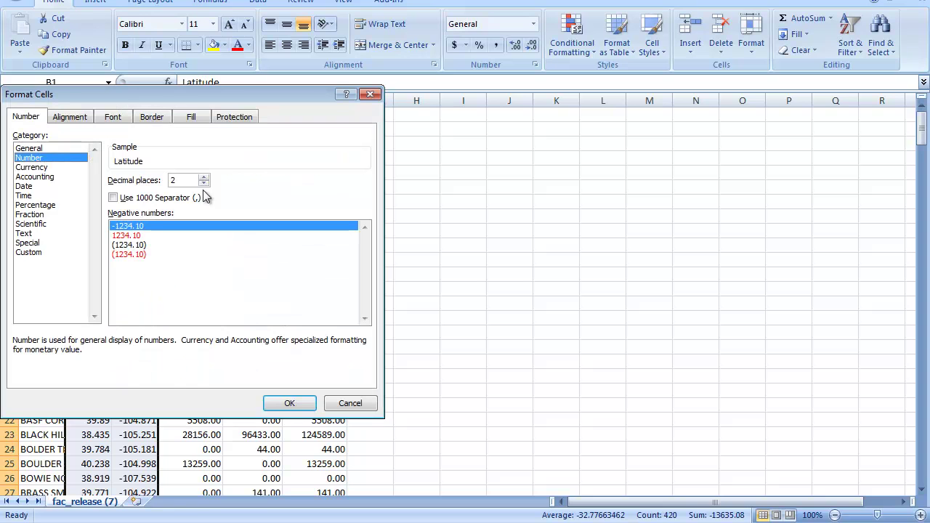
pyautogui.click(205, 178)
pyautogui.click(289, 403)
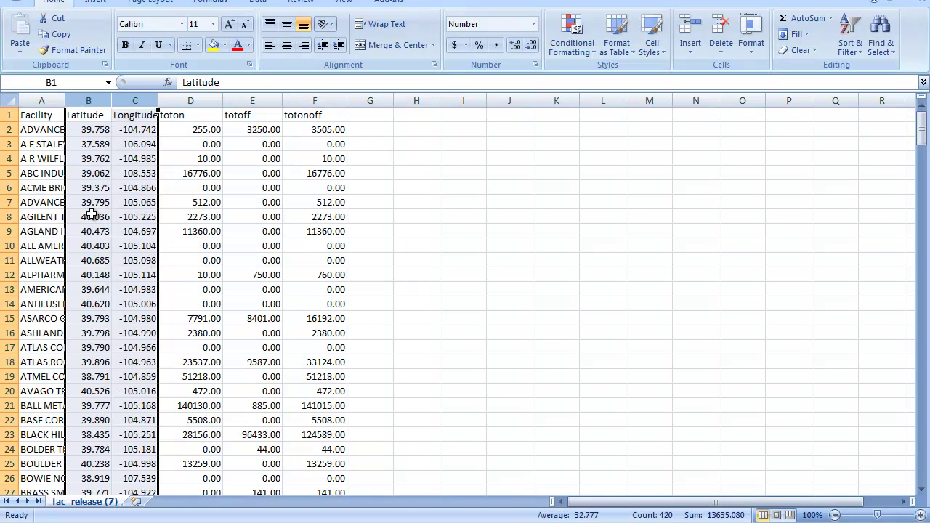
pyautogui.click(131, 154)
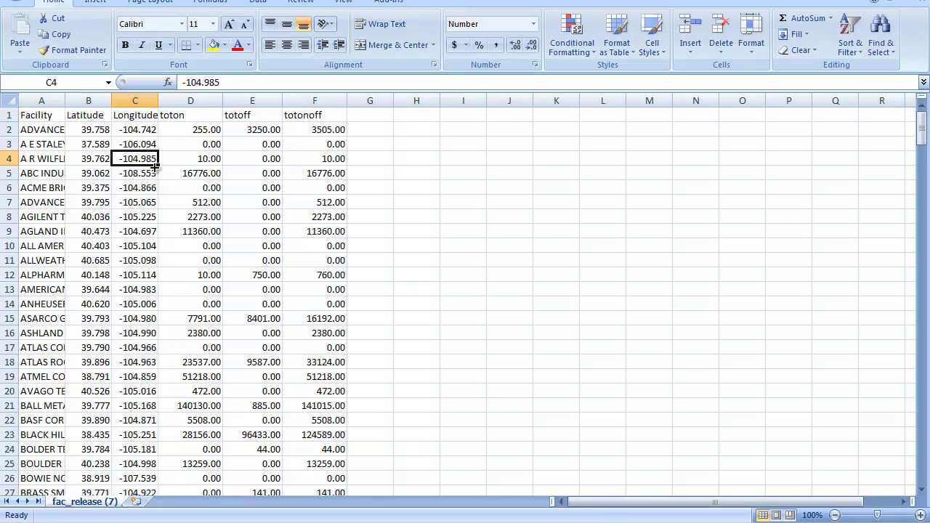
pyautogui.click(47, 119)
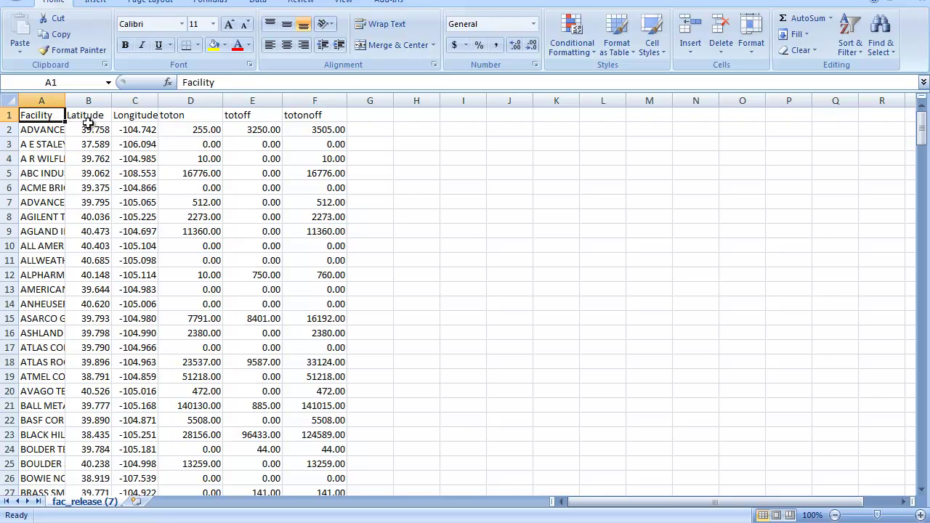
# - Autofit column A to show full facility names and rename the sheet to 'facilities'
pyautogui.doubleClick(64, 100)
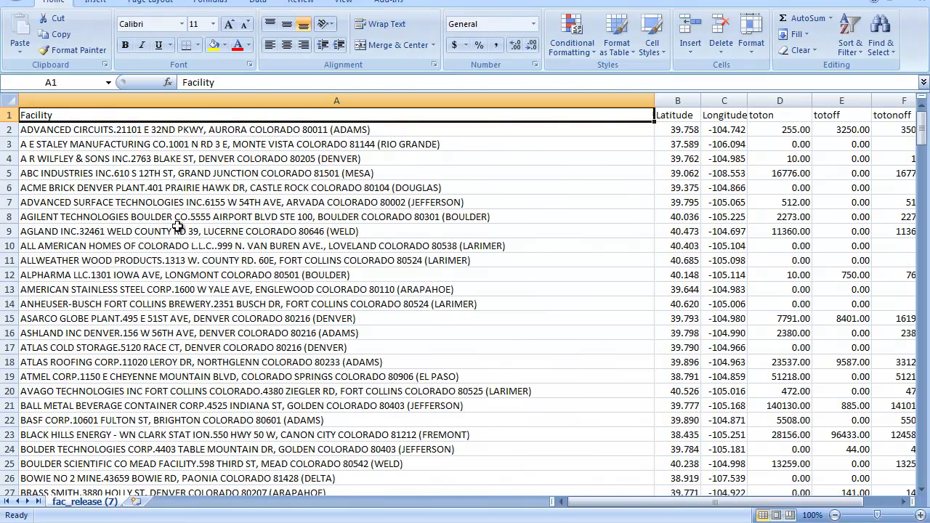
pyautogui.click(274, 304)
pyautogui.doubleClick(93, 503)
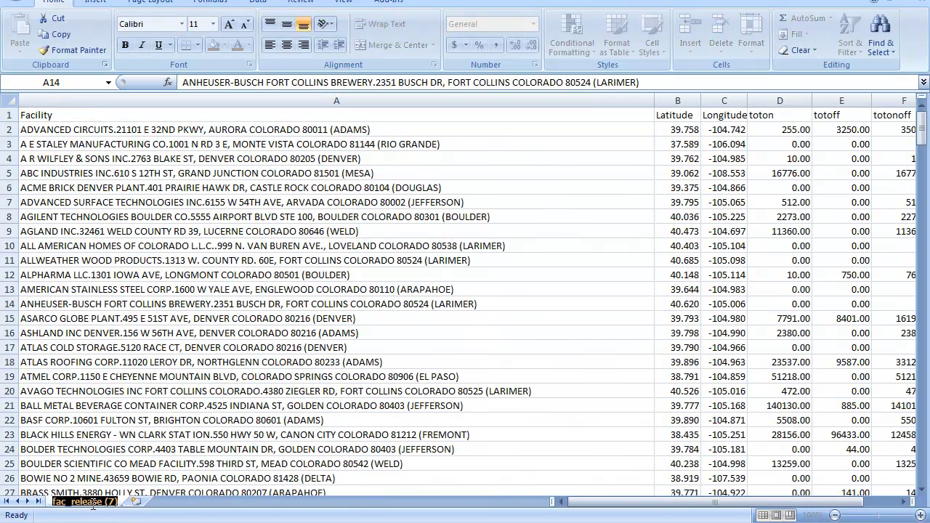
pyautogui.press('BackSpace')
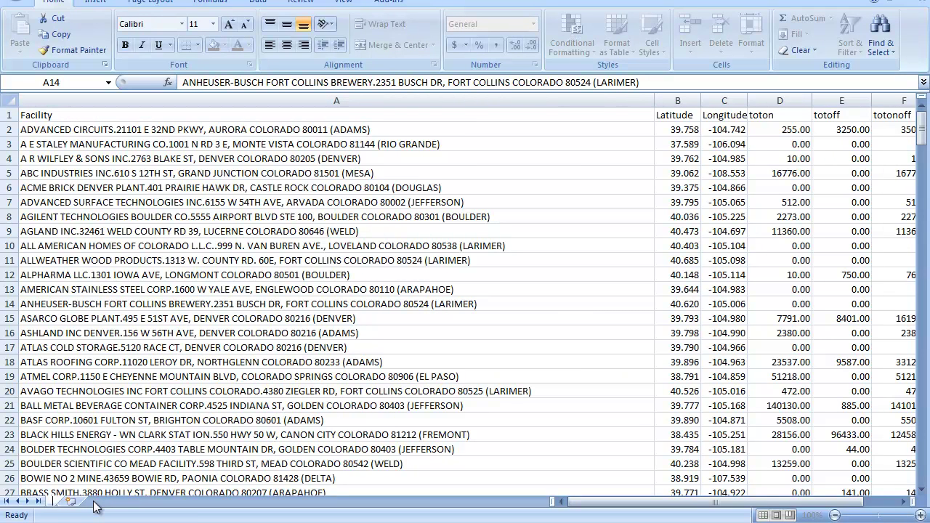
pyautogui.write('facilities')
pyautogui.press('Return')
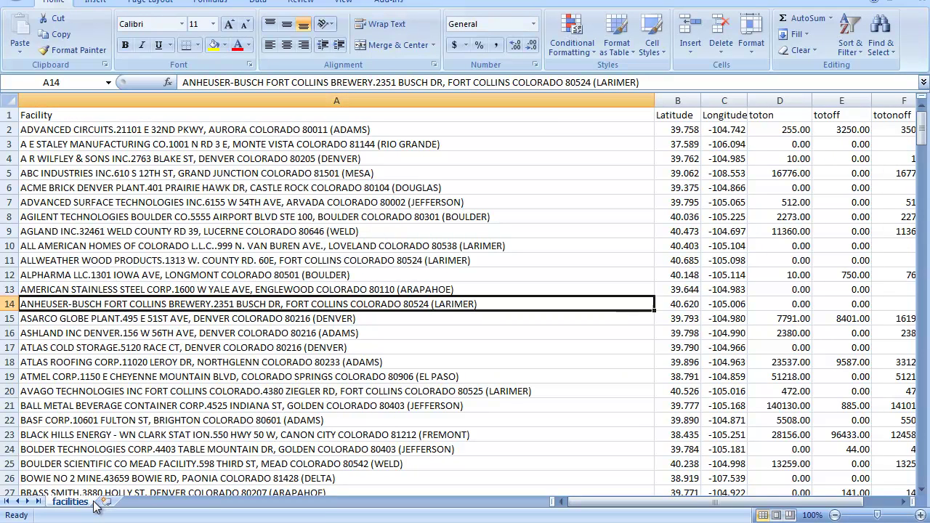
pyautogui.click(87, 142)
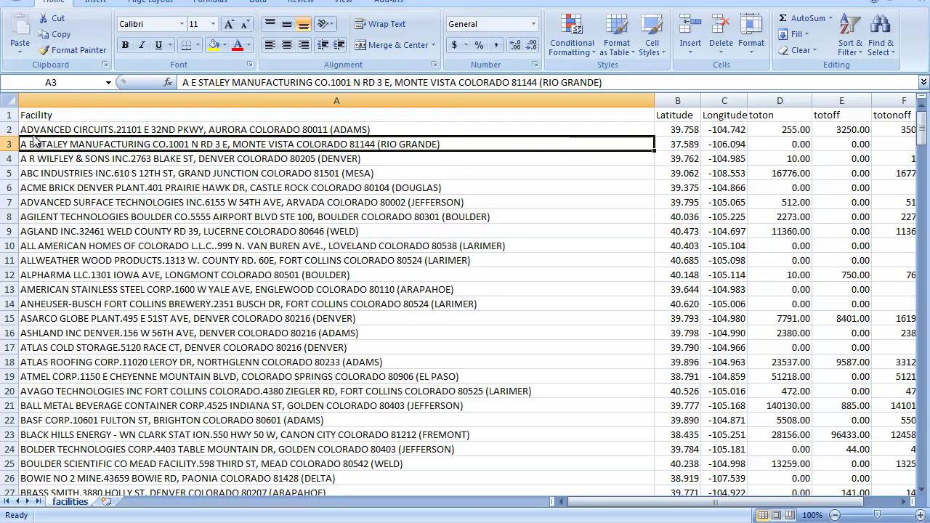
# - In Save As, browse to the C:\data\GIS\Youtube folder
pyautogui.press('F12')
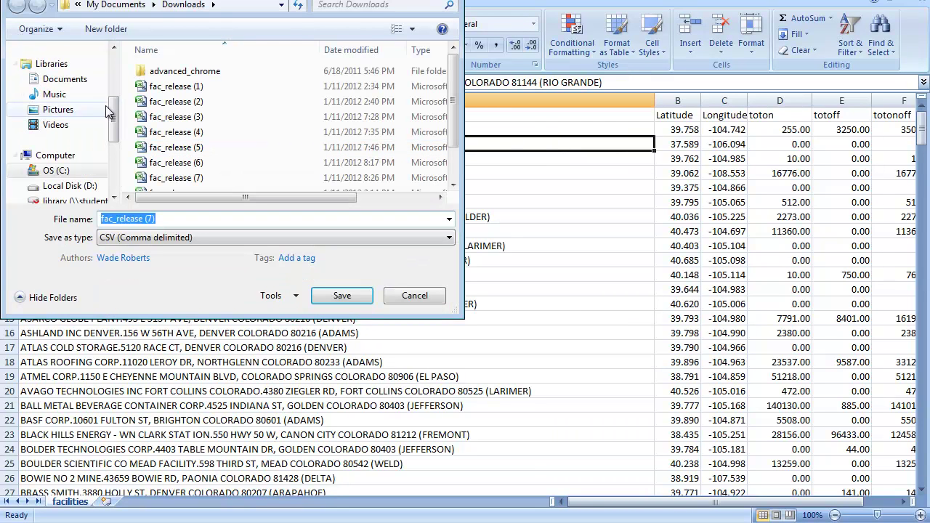
pyautogui.scroll(-1, 113, 116)
pyautogui.click(60, 125)
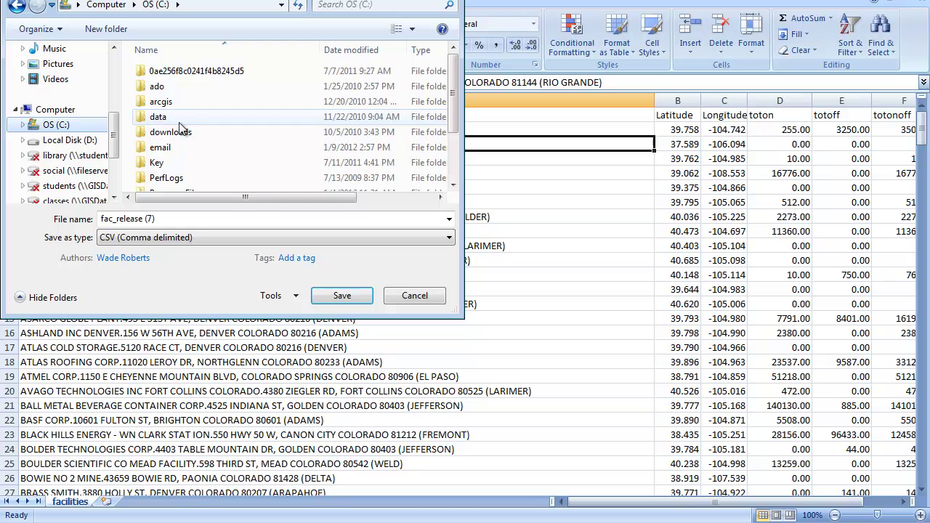
pyautogui.click(164, 125)
pyautogui.doubleClick(164, 121)
pyautogui.doubleClick(157, 103)
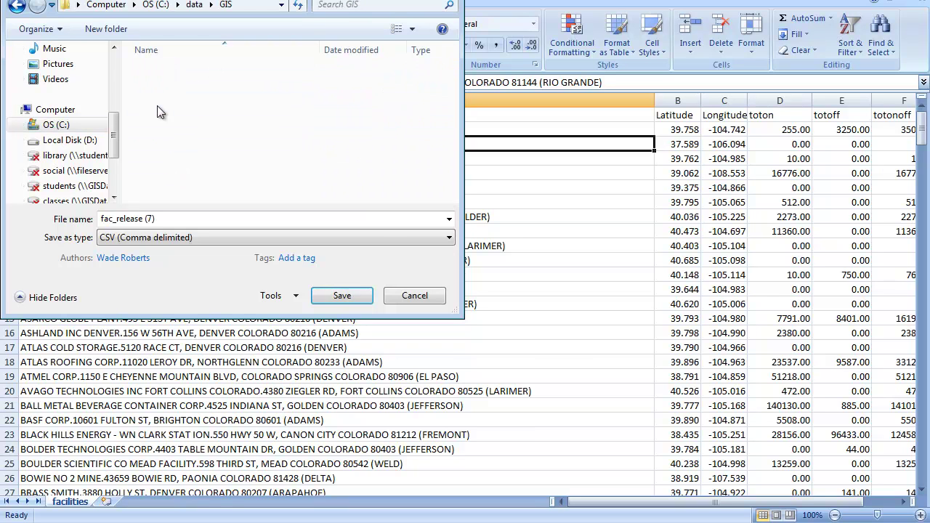
pyautogui.moveTo(452, 63); pyautogui.dragTo(458, 175)
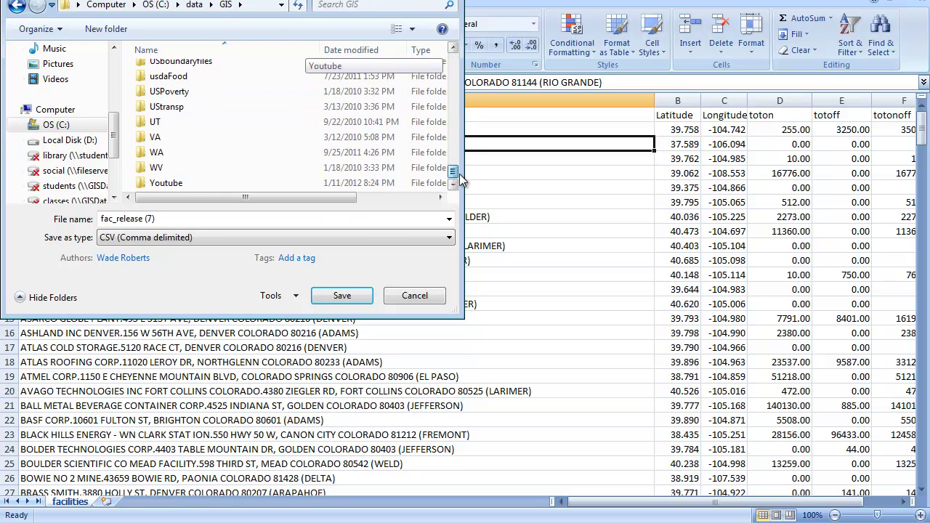
pyautogui.doubleClick(175, 182)
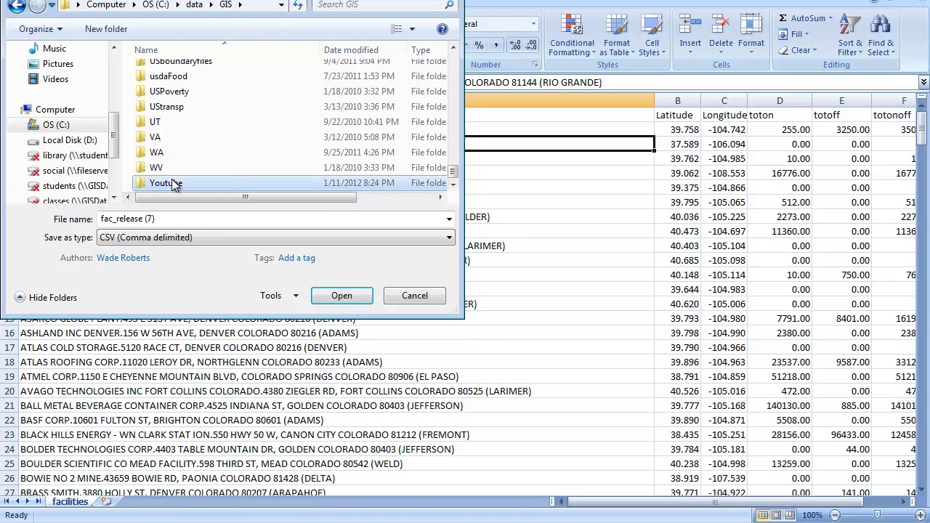
# - Save the workbook as an Excel 97-2003 Workbook named COfacilities
pyautogui.click(166, 238)
pyautogui.click(145, 285)
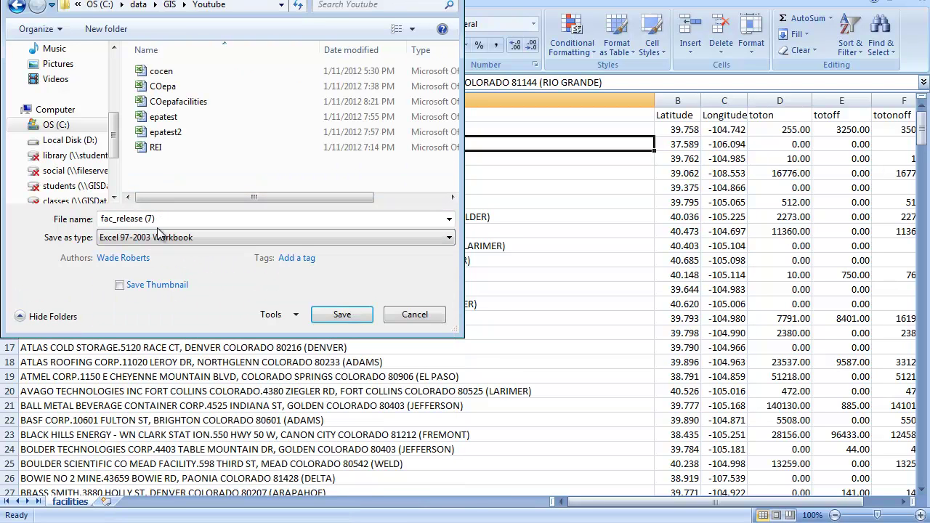
pyautogui.moveTo(156, 219); pyautogui.dragTo(85, 221)
pyautogui.press('BackSpace')
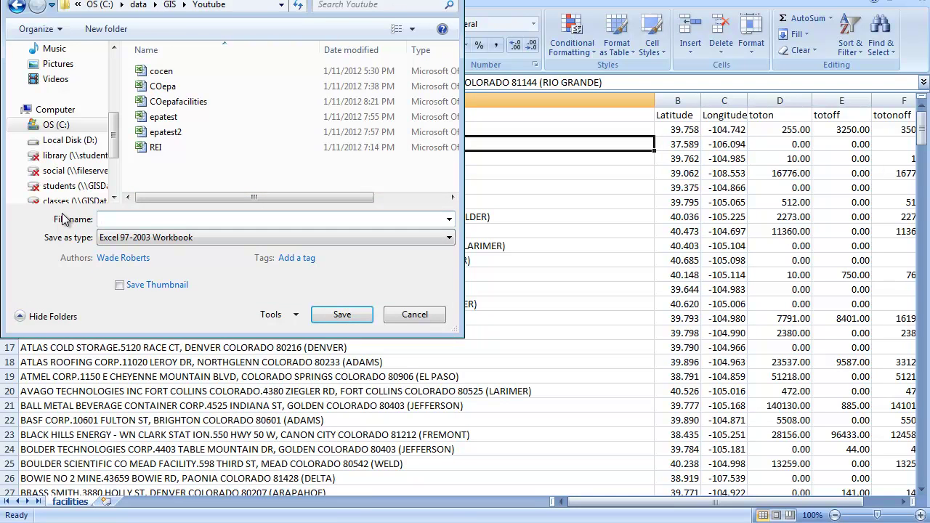
pyautogui.write('COfacilities')
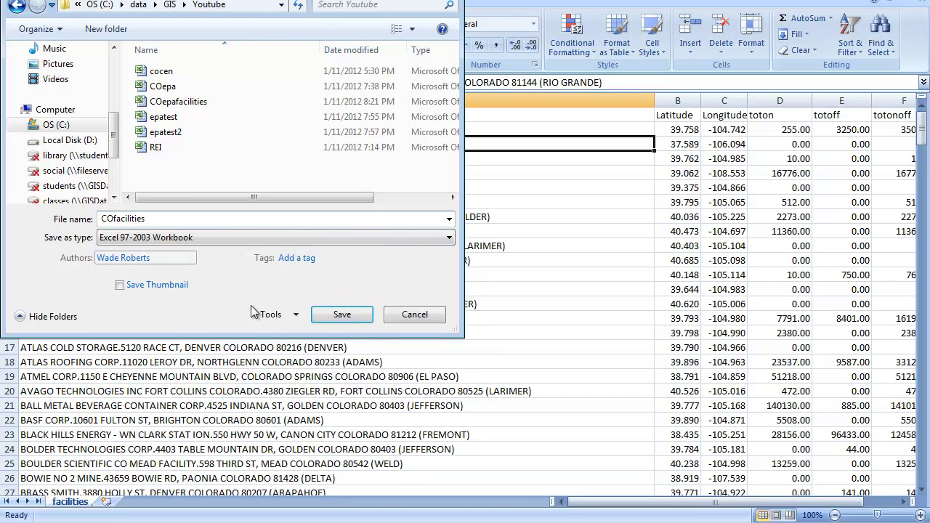
pyautogui.click(352, 317)
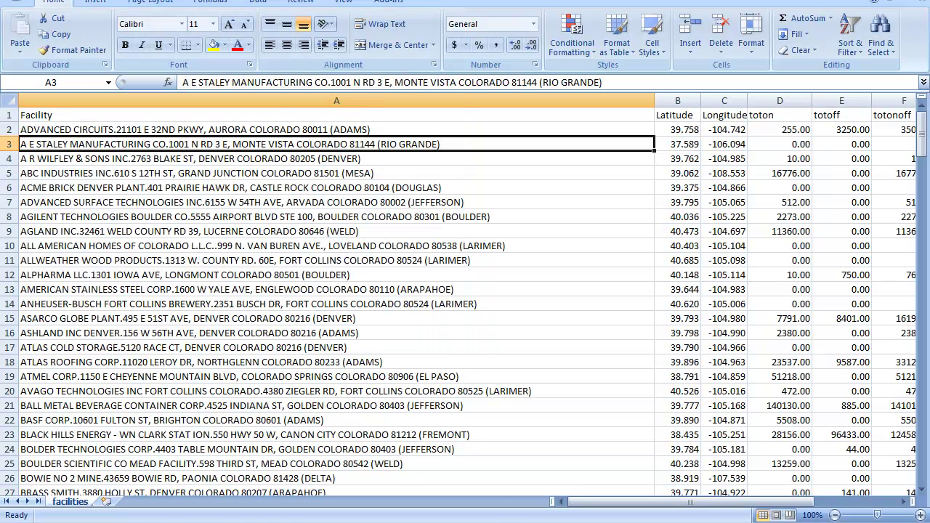
# - Back in ArcMap, add the facilities$ sheet from COfacilities.xls to the map
pyautogui.hotkey('alt', 'Tab')
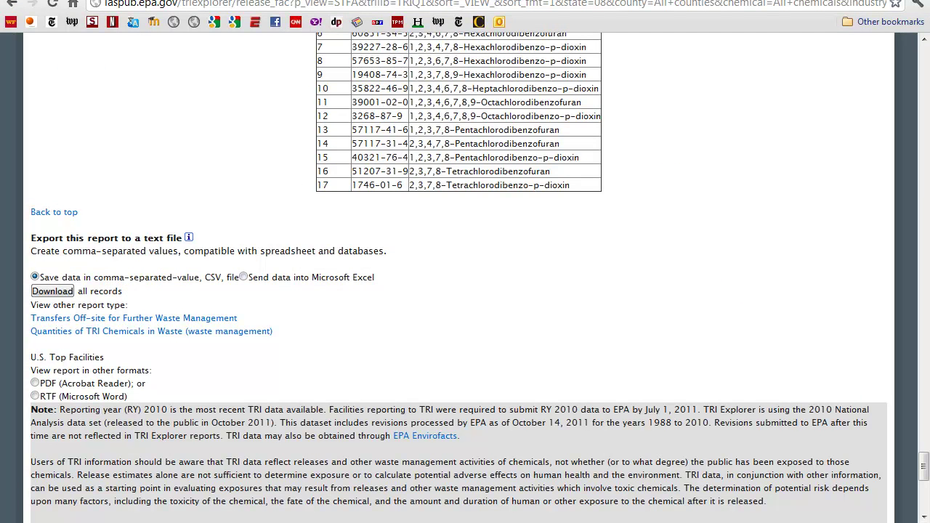
pyautogui.hotkey('alt', 'Tab')
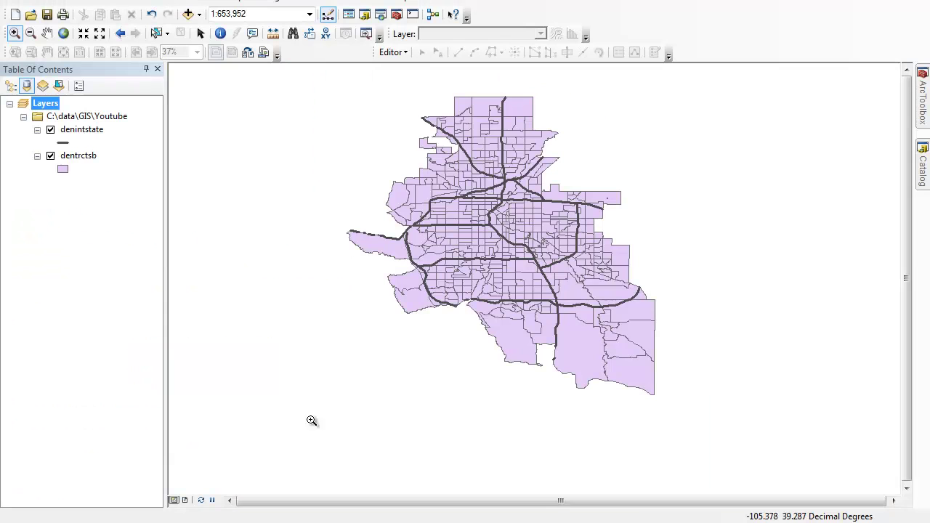
pyautogui.click(188, 14)
pyautogui.click(485, 156)
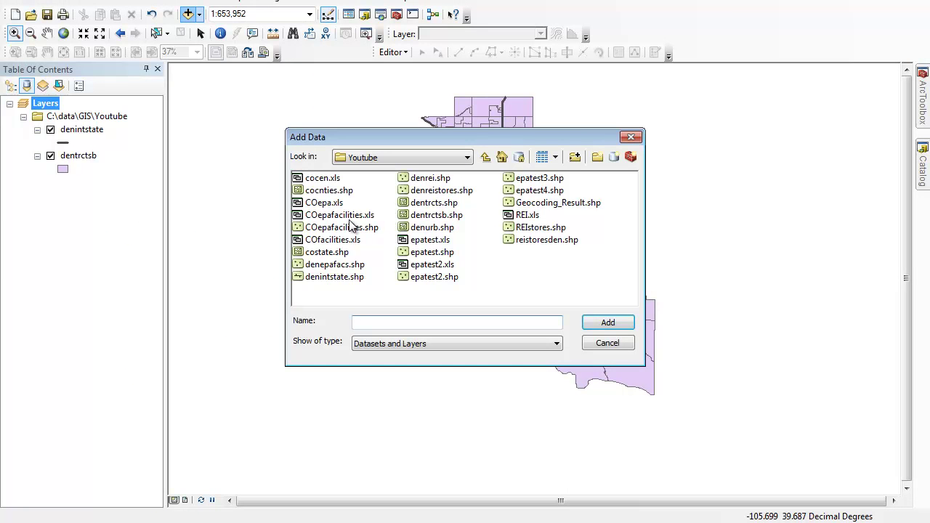
pyautogui.doubleClick(328, 243)
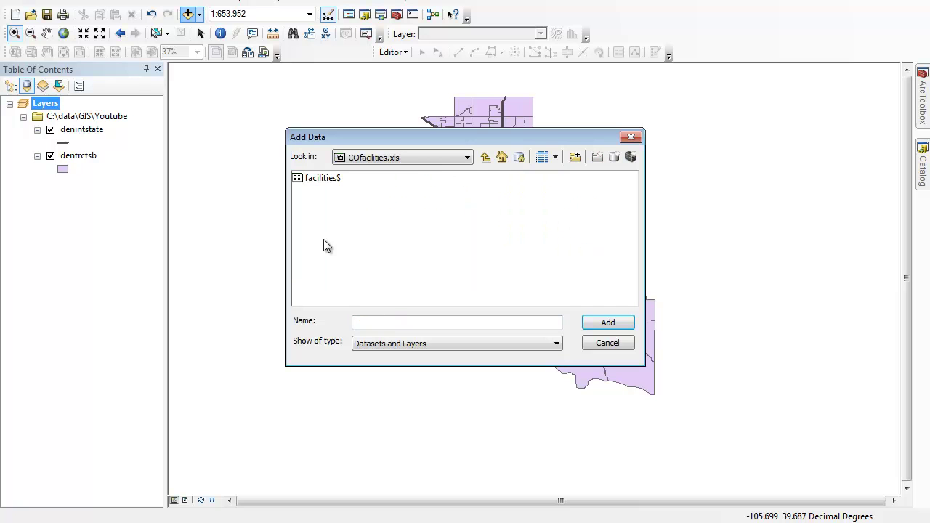
pyautogui.click(310, 184)
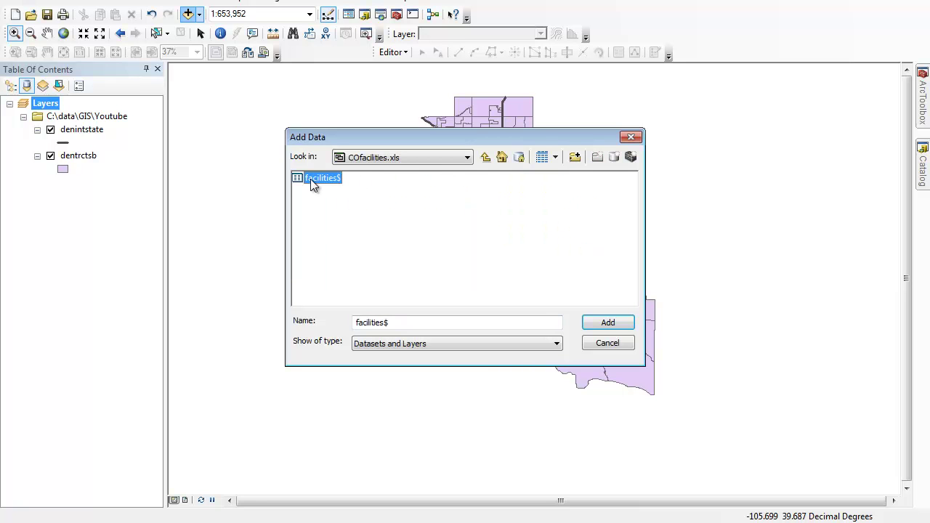
pyautogui.click(606, 327)
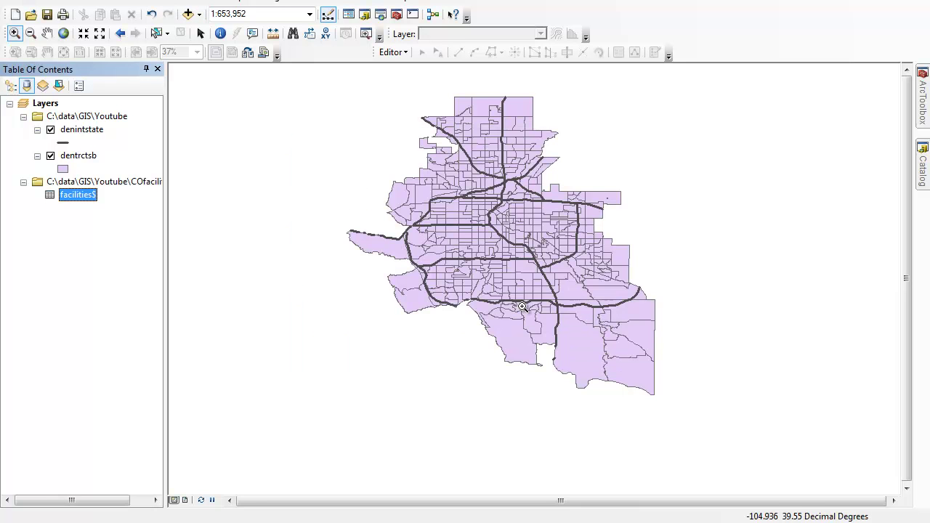
# - Open the facilities$ table to review its coordinate and release columns, then close it
pyautogui.rightClick(77, 195)
pyautogui.click(112, 205)
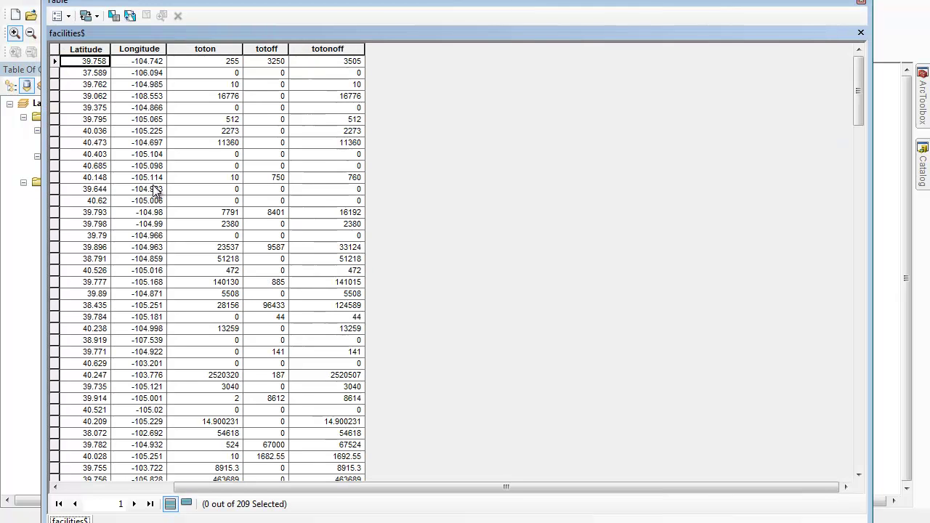
pyautogui.moveTo(344, 489)
pyautogui.mouseDown()
pyautogui.moveTo(232, 497)
pyautogui.moveTo(349, 503)
pyautogui.mouseUp()
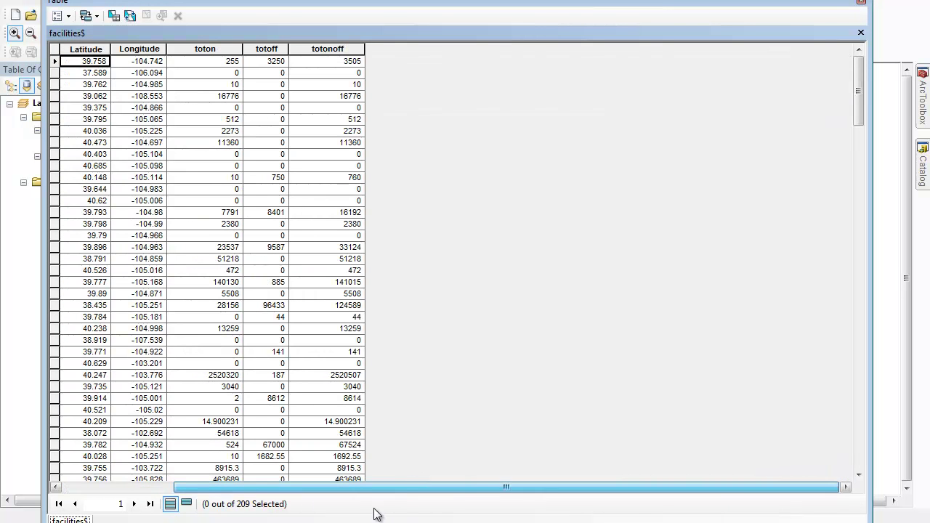
pyautogui.click(861, 4)
# - Start Display XY Data for facilities$ (Longitude/Latitude) and set the coordinate system to WGS 1984
pyautogui.rightClick(83, 201)
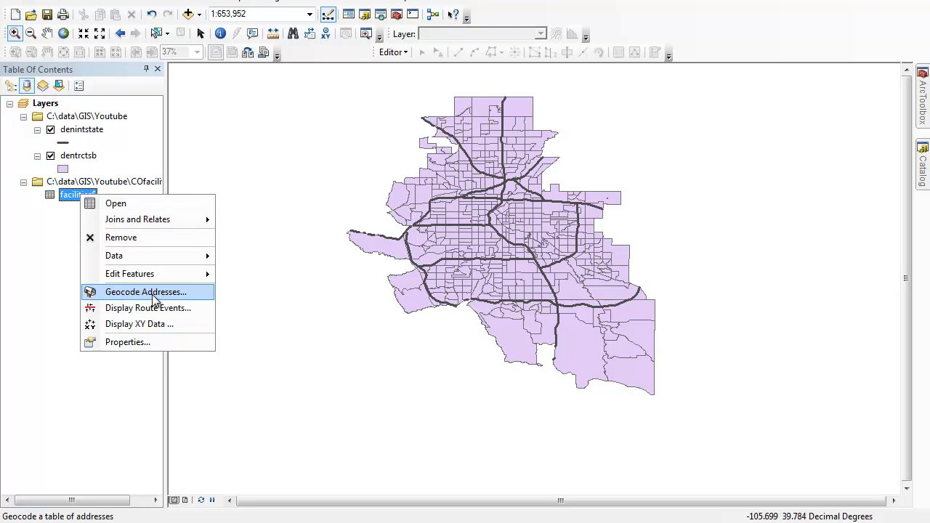
pyautogui.click(149, 330)
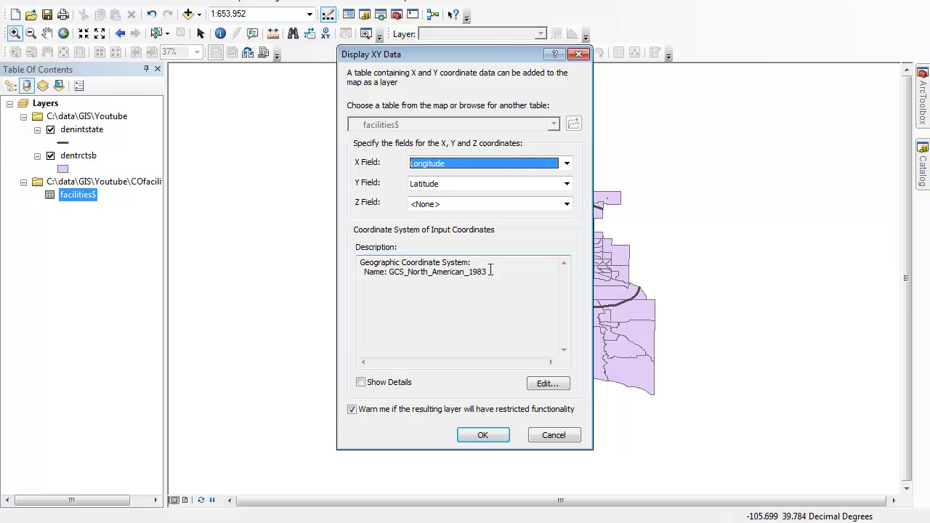
pyautogui.click(546, 385)
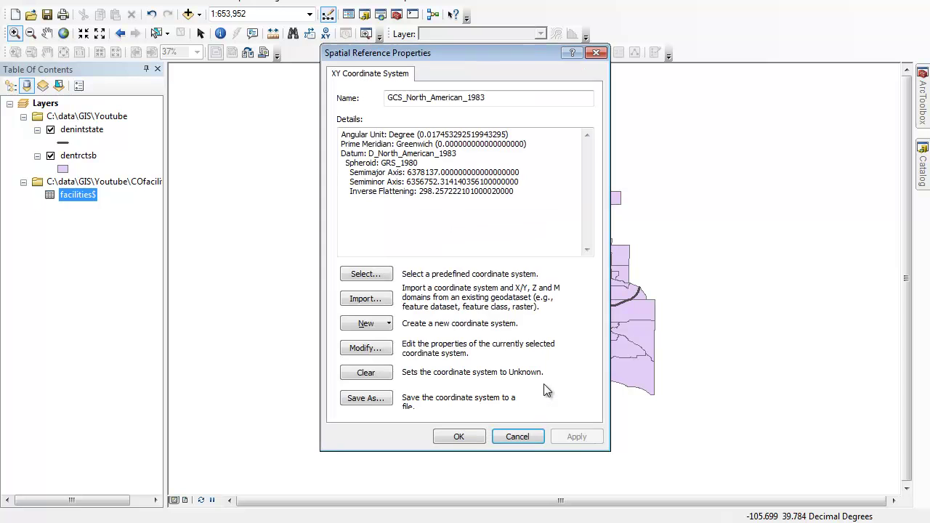
pyautogui.click(366, 274)
pyautogui.doubleClick(356, 179)
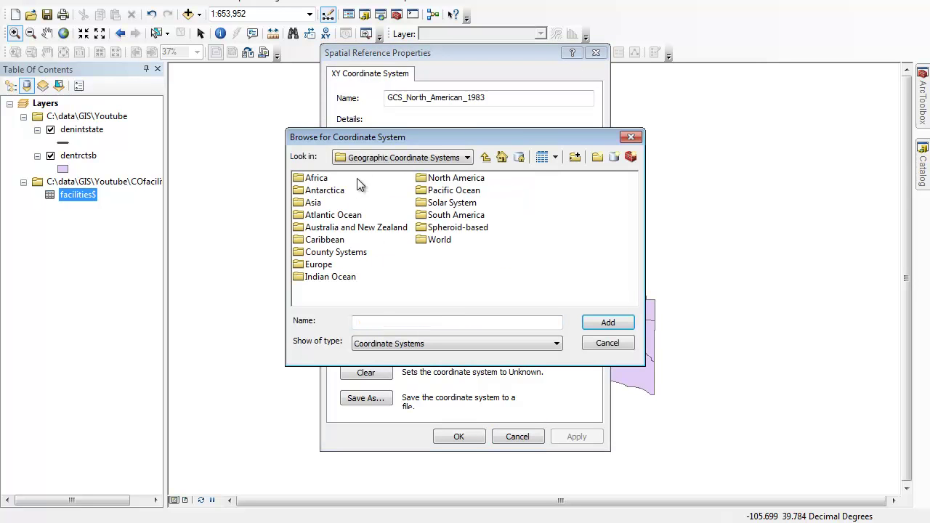
pyautogui.doubleClick(439, 240)
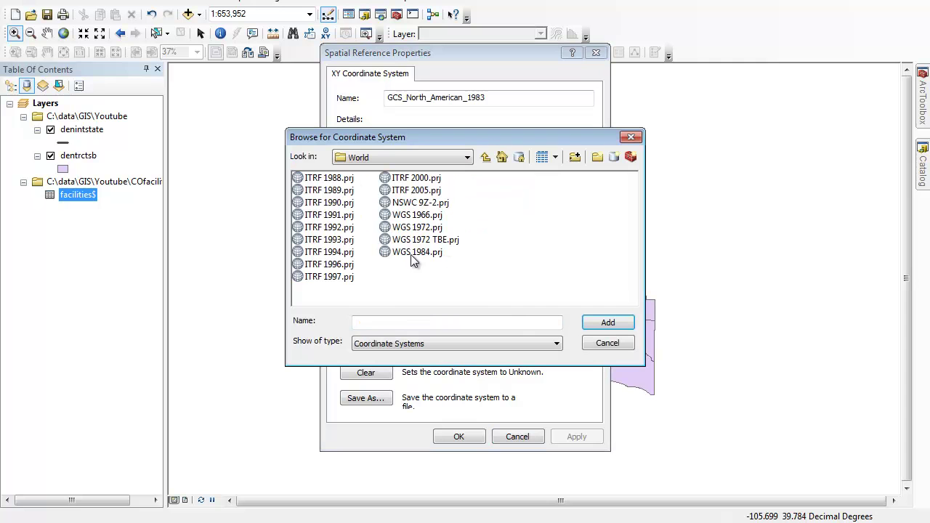
pyautogui.click(411, 253)
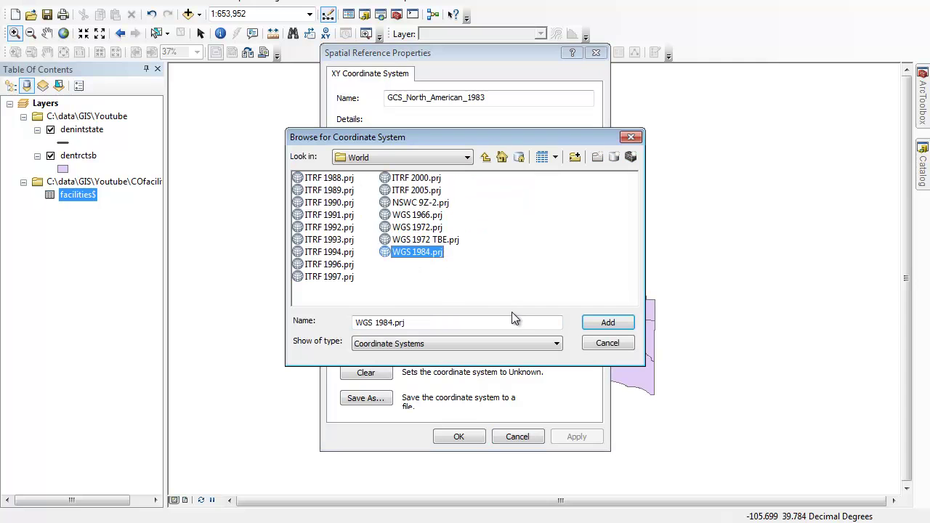
pyautogui.click(608, 324)
pyautogui.click(469, 441)
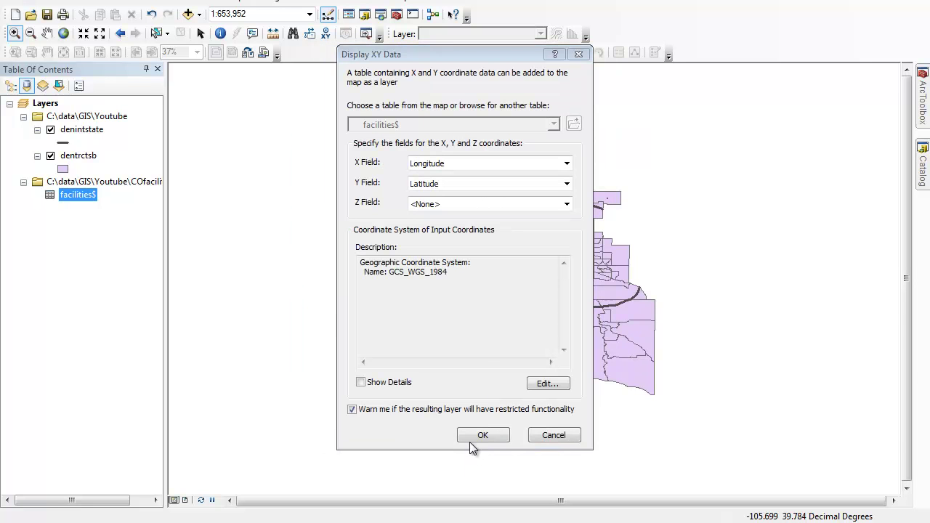
# - Reapply the Geographic World WGS 1984 system and create the facilities$ Events layer
pyautogui.click(564, 385)
pyautogui.click(381, 274)
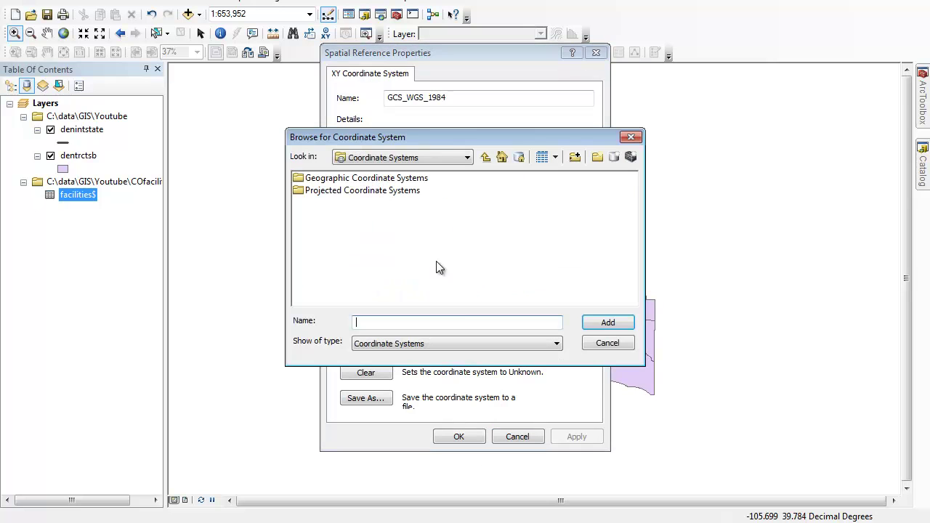
pyautogui.doubleClick(380, 182)
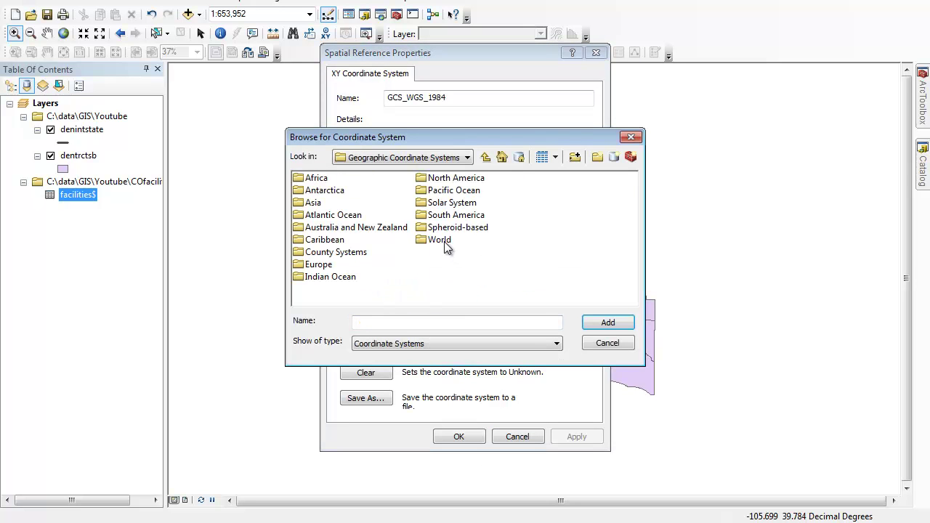
pyautogui.doubleClick(444, 241)
pyautogui.click(412, 254)
pyautogui.click(600, 327)
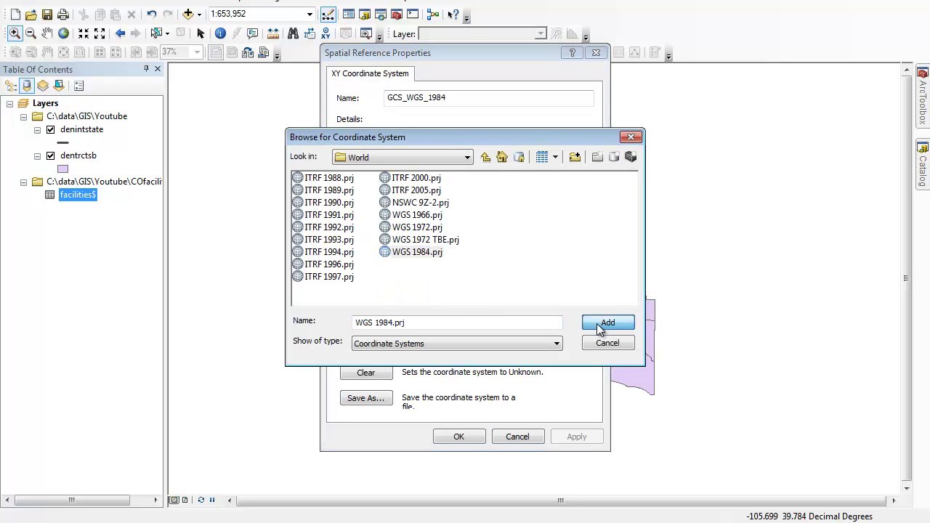
pyautogui.click(461, 438)
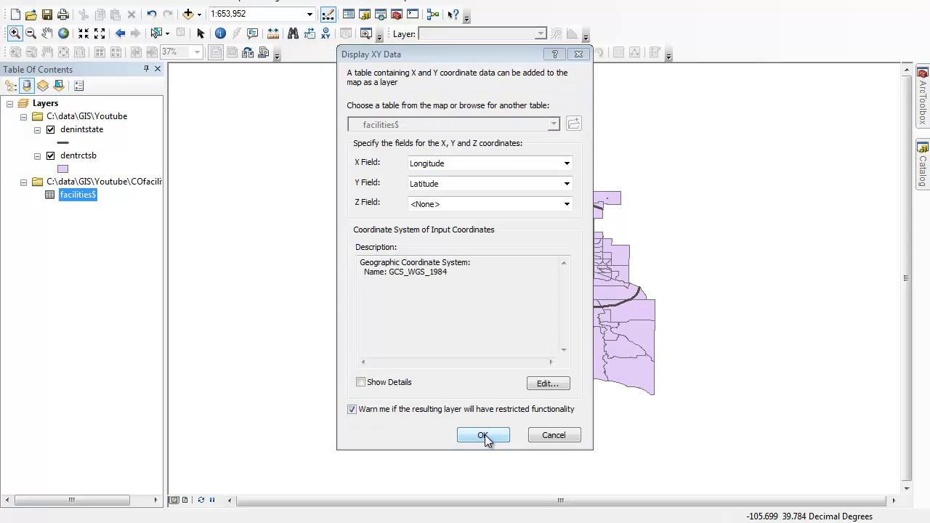
pyautogui.click(483, 436)
# - Dismiss the missing object-ID warning and zoom out to see all facility points across Colorado
pyautogui.click(535, 326)
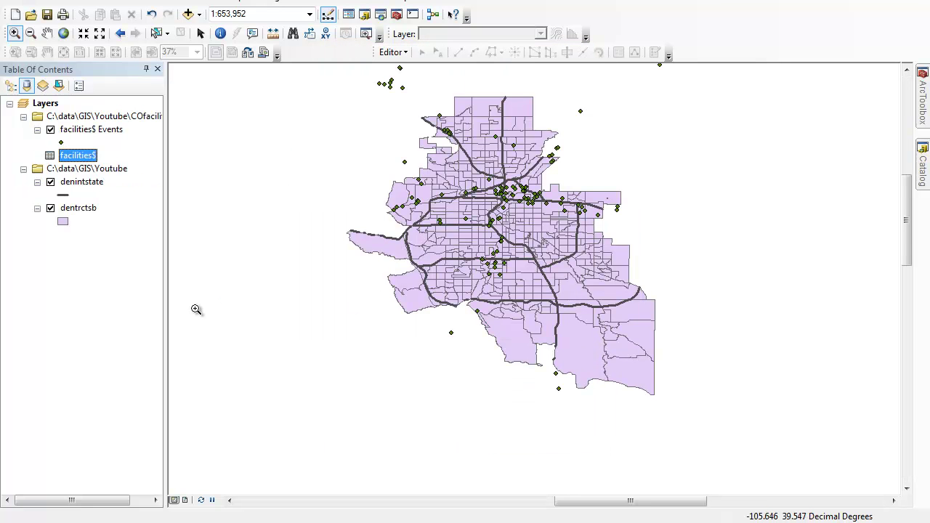
pyautogui.click(63, 33)
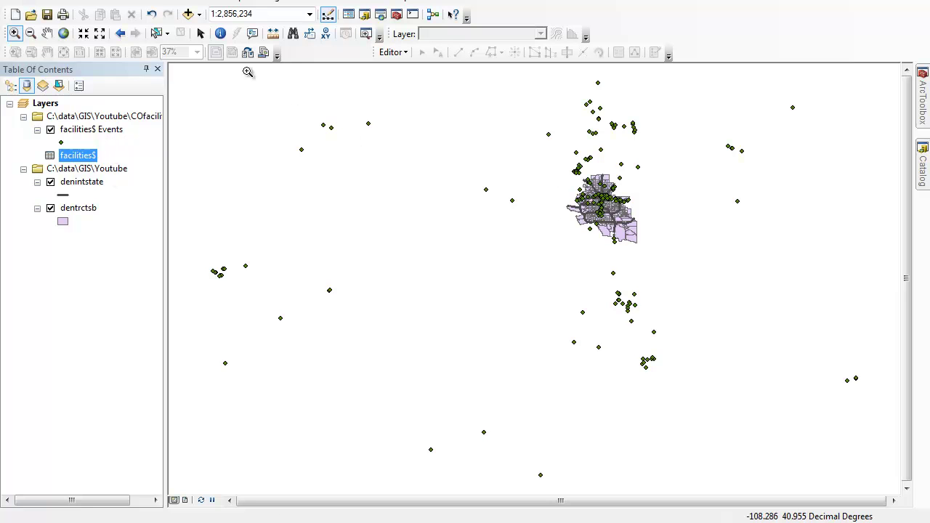
pyautogui.click(218, 5)
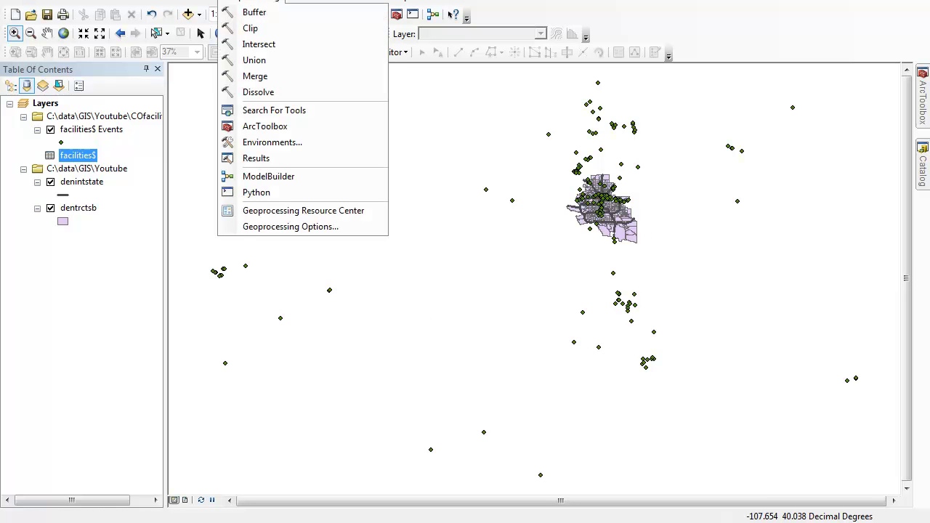
pyautogui.click(251, 3)
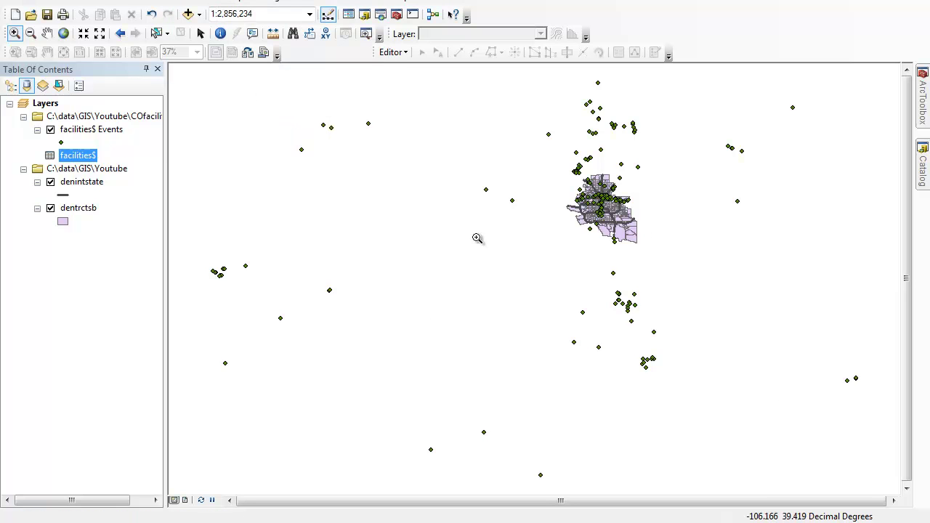
# - Export the facilities$ Events points as the facilities shapefile and add it to the map
pyautogui.rightClick(105, 133)
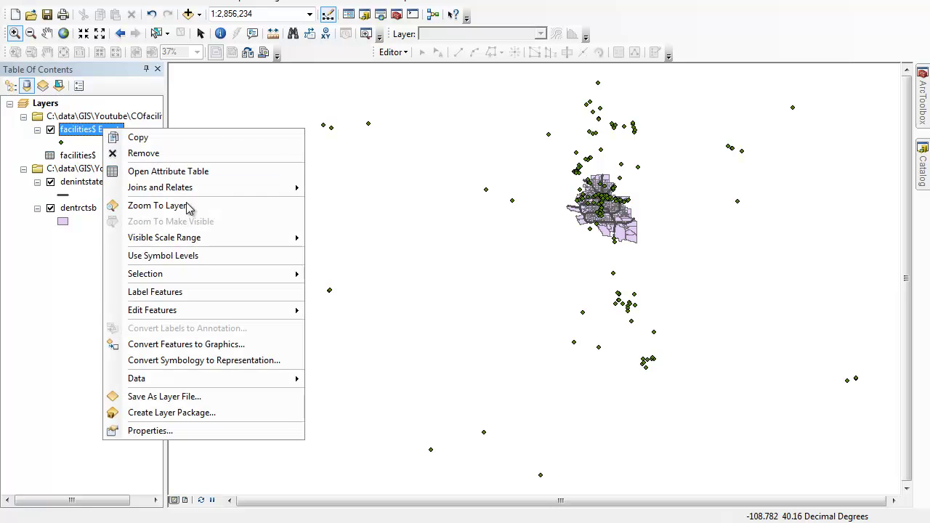
pyautogui.moveTo(157, 378)
pyautogui.click(357, 400)
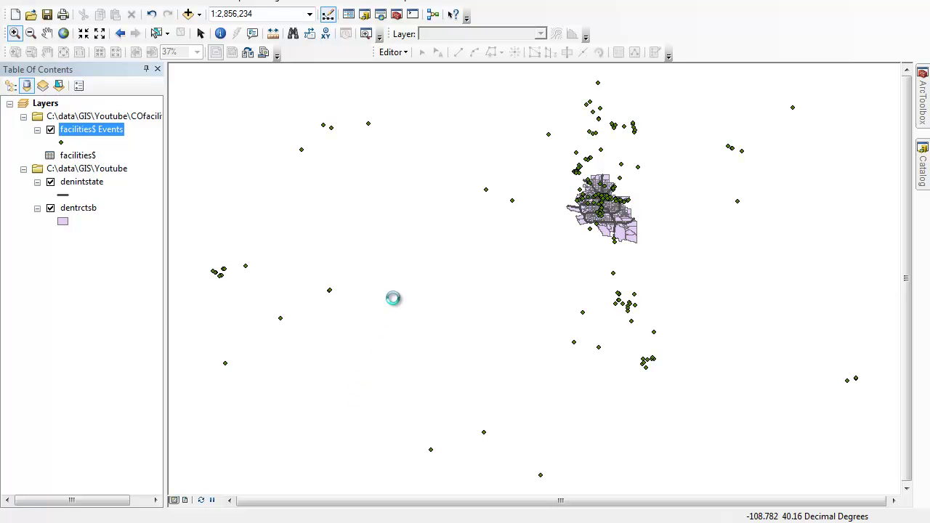
pyautogui.moveTo(415, 279); pyautogui.dragTo(449, 280)
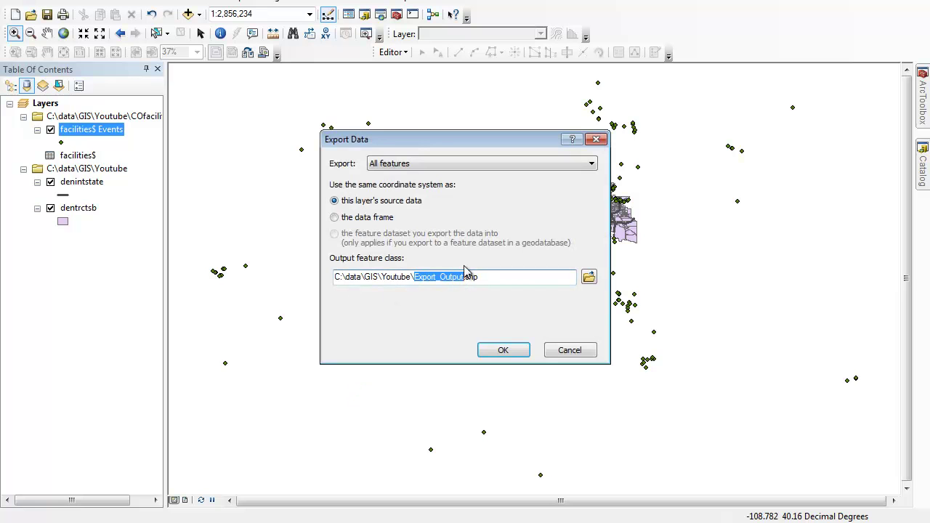
pyautogui.write('facilities')
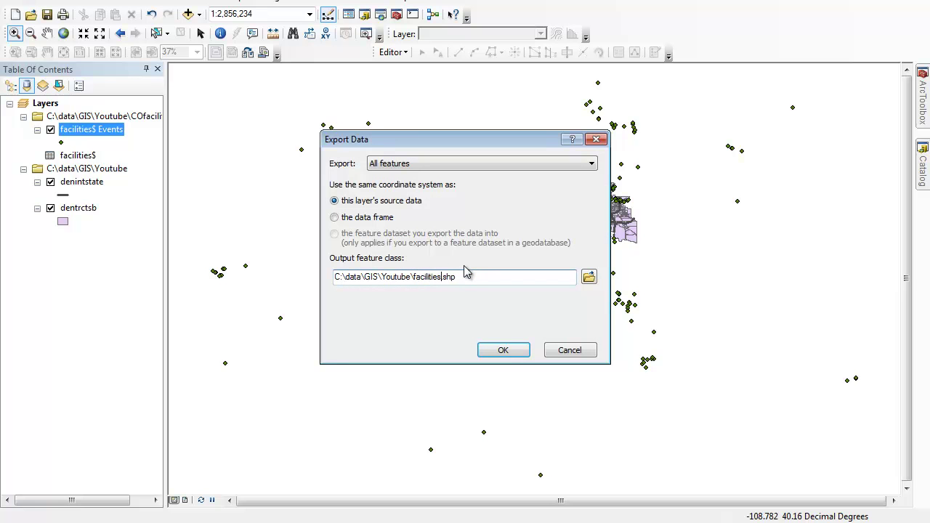
pyautogui.click(507, 352)
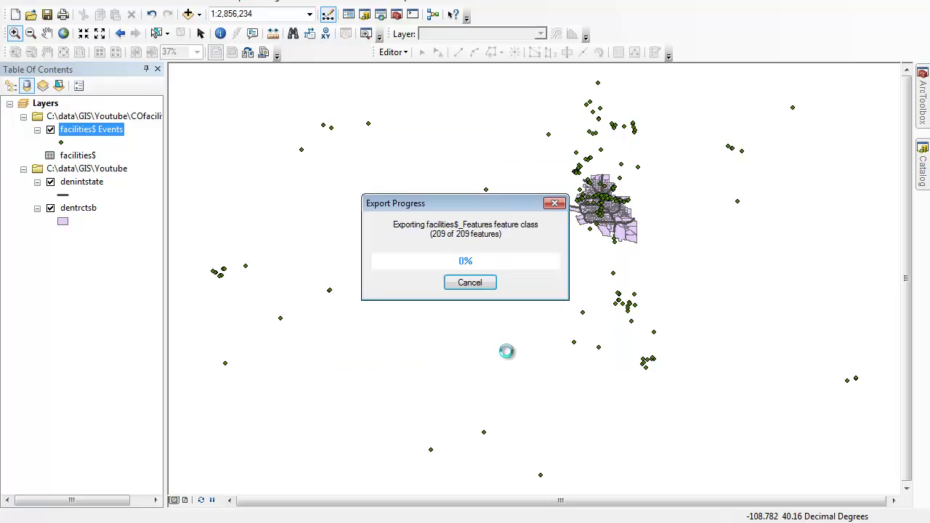
pyautogui.click(511, 305)
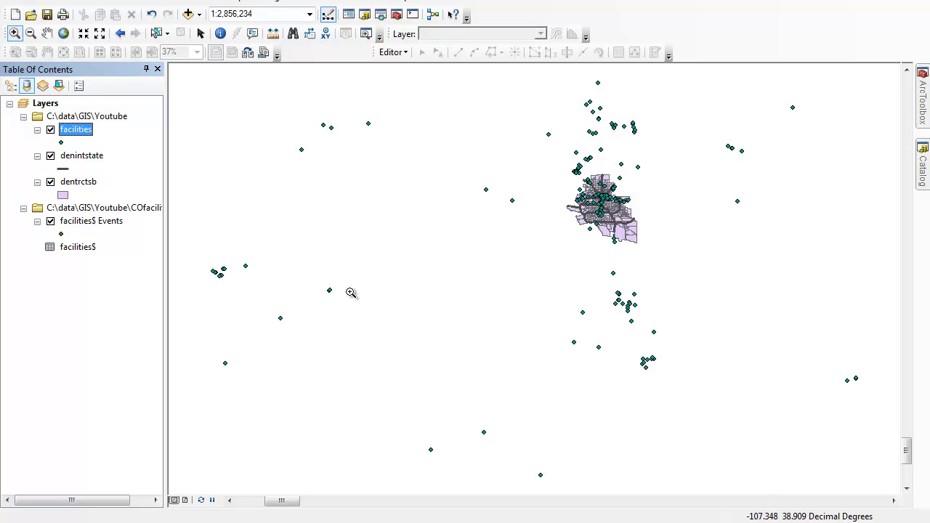
# - Remove the facilities$ table and the facilities$ Events layer from the map
pyautogui.rightClick(67, 249)
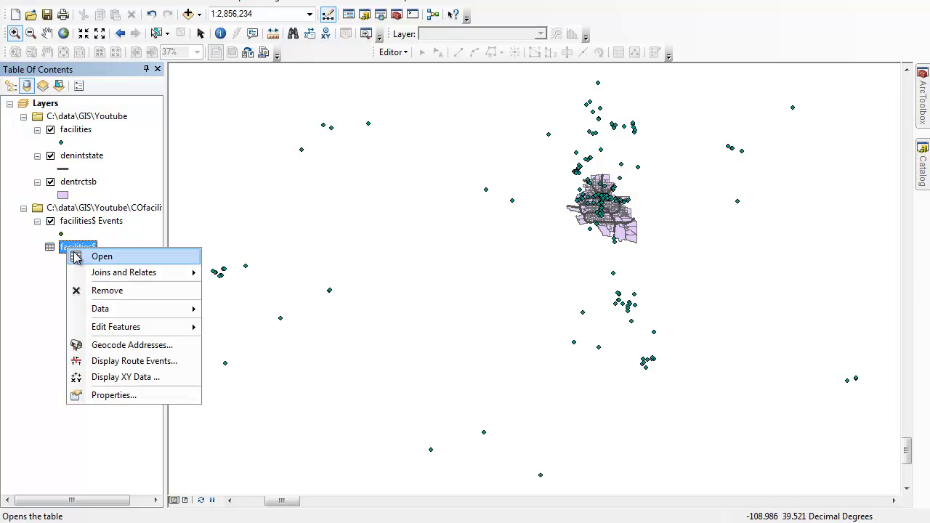
pyautogui.click(104, 292)
pyautogui.rightClick(96, 221)
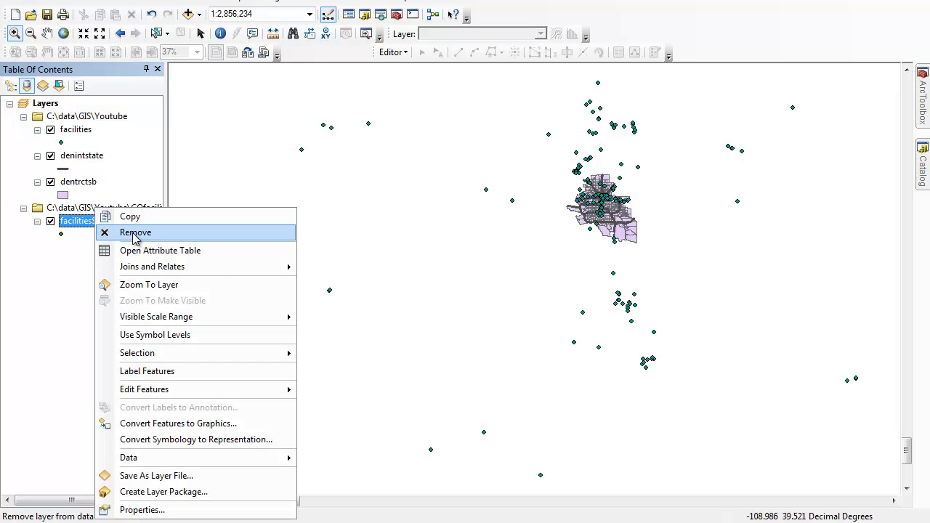
pyautogui.click(133, 233)
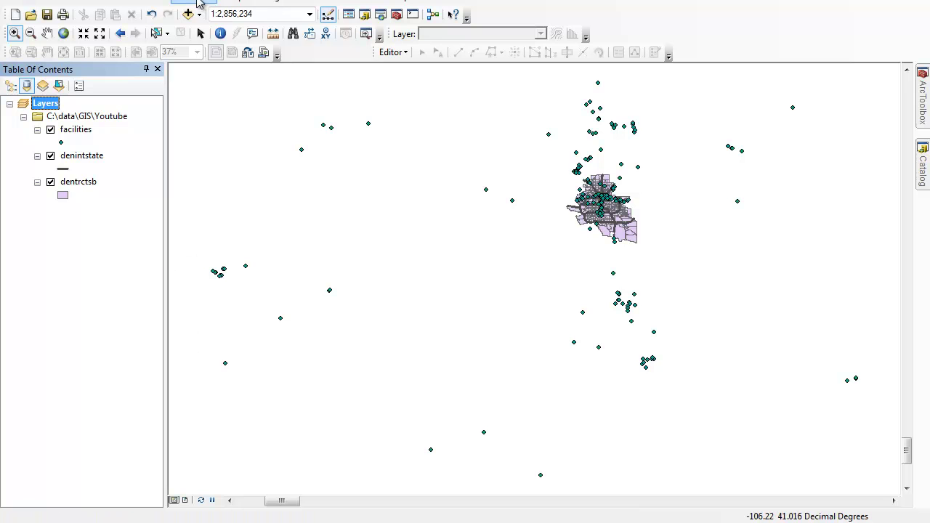
# - In Select By Location, target facilities with dentrctsb as source, using centroid-within-tract selection
pyautogui.click(200, 2)
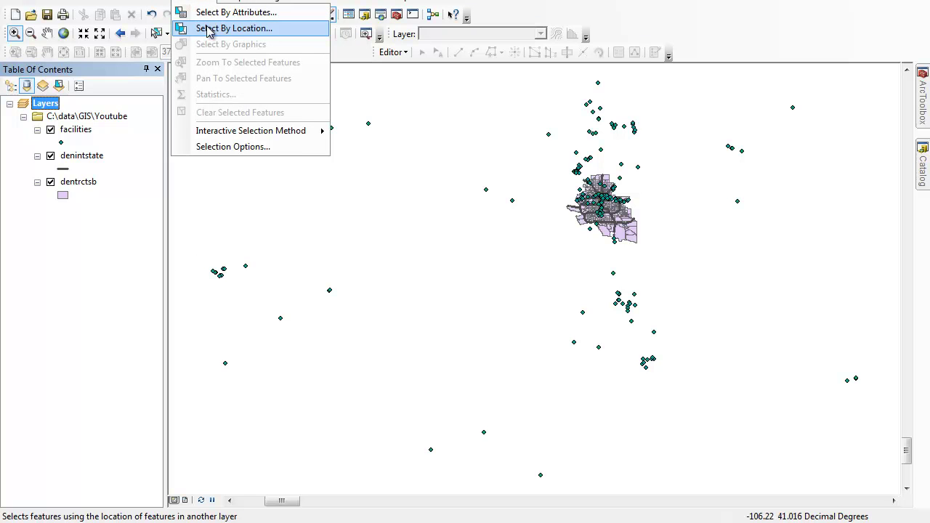
pyautogui.click(207, 28)
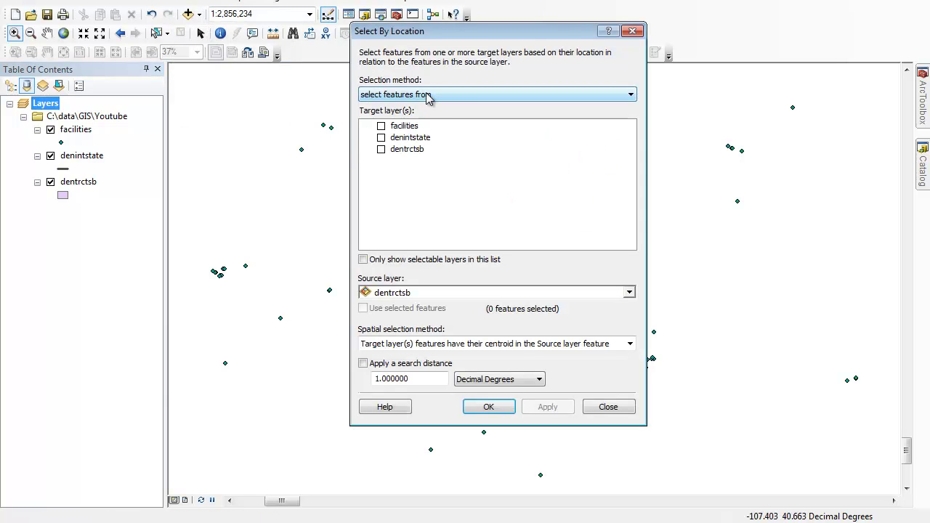
pyautogui.click(398, 128)
pyautogui.click(382, 127)
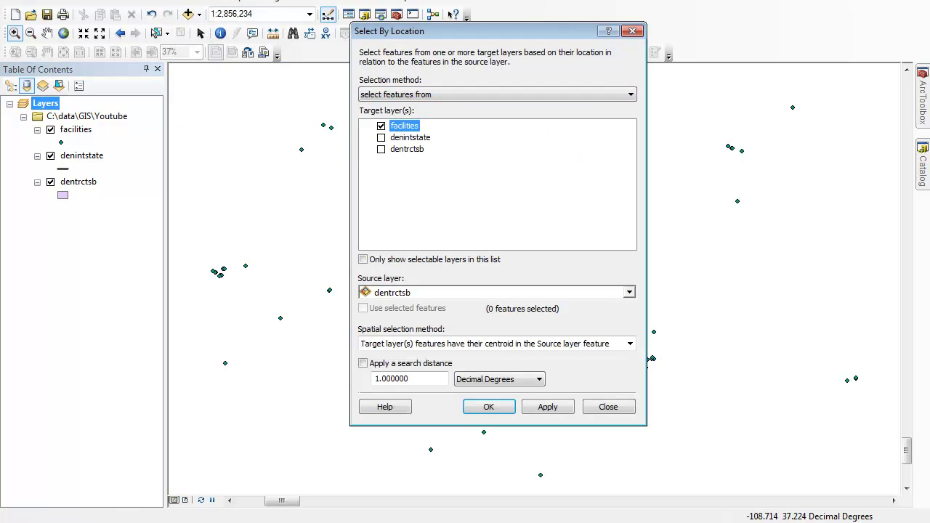
pyautogui.click(418, 350)
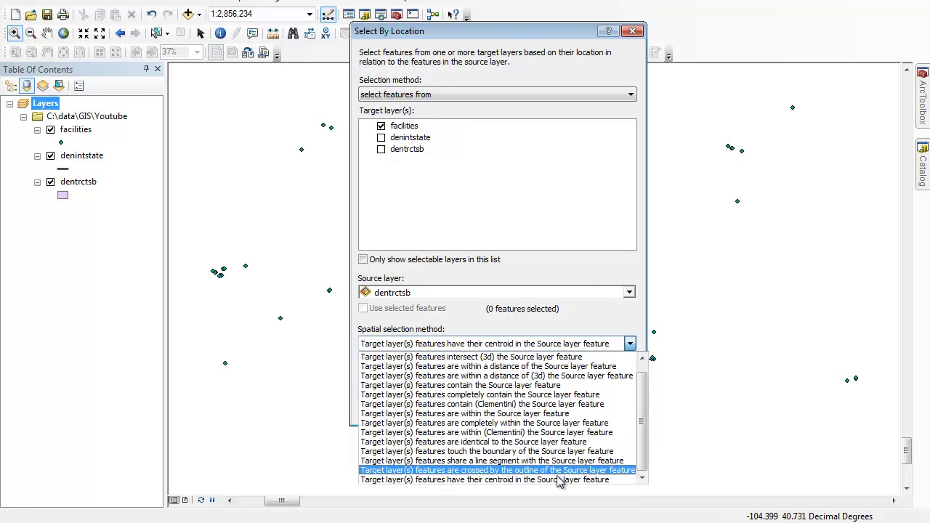
pyautogui.click(546, 486)
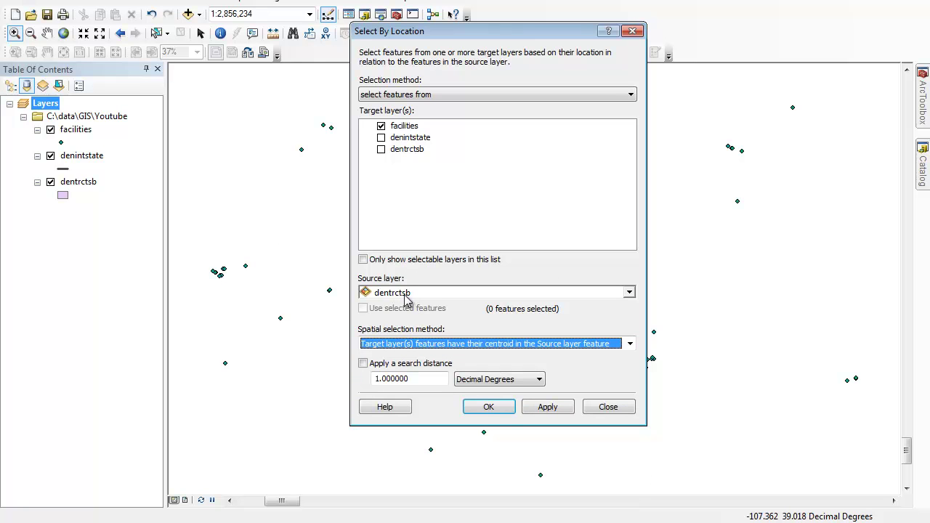
# - Run the location selection, zoom into Denver, and confirm 89 of 209 facilities are selected
pyautogui.click(491, 408)
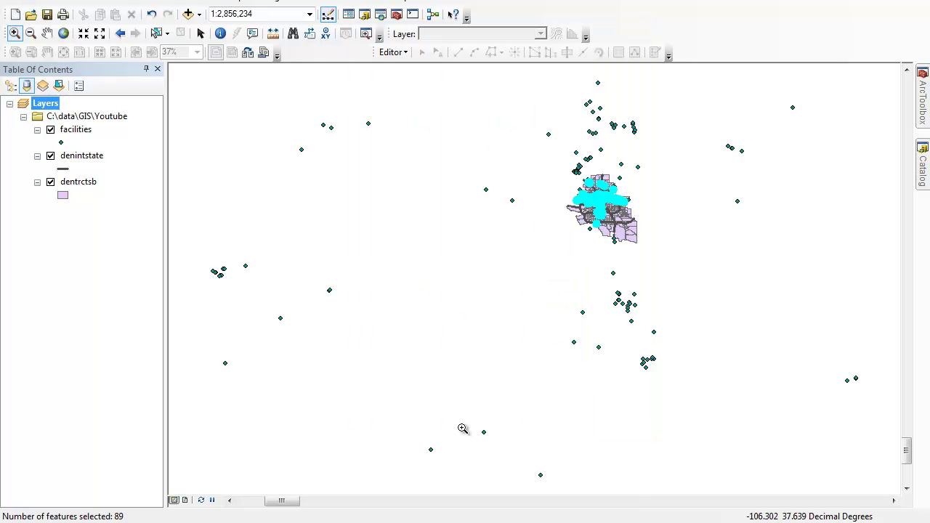
pyautogui.moveTo(552, 154); pyautogui.dragTo(663, 278)
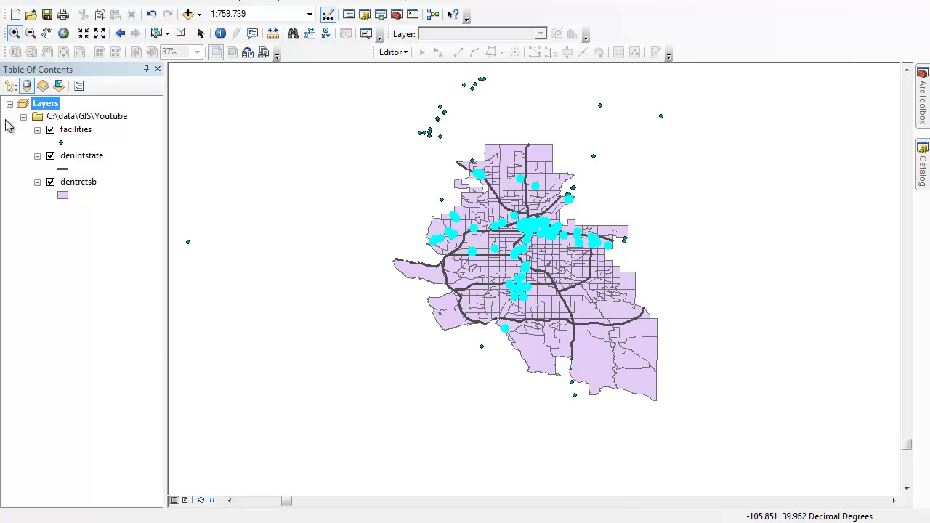
pyautogui.rightClick(77, 131)
pyautogui.click(114, 173)
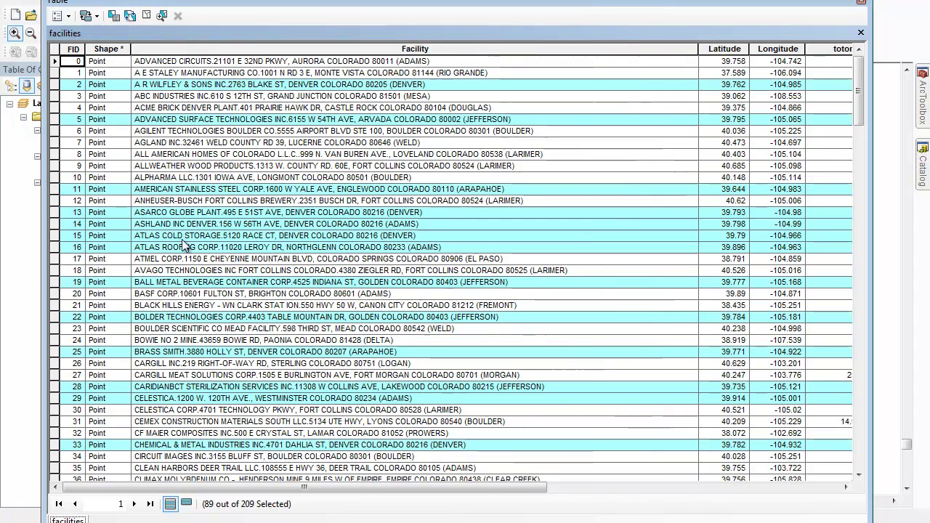
pyautogui.click(861, 4)
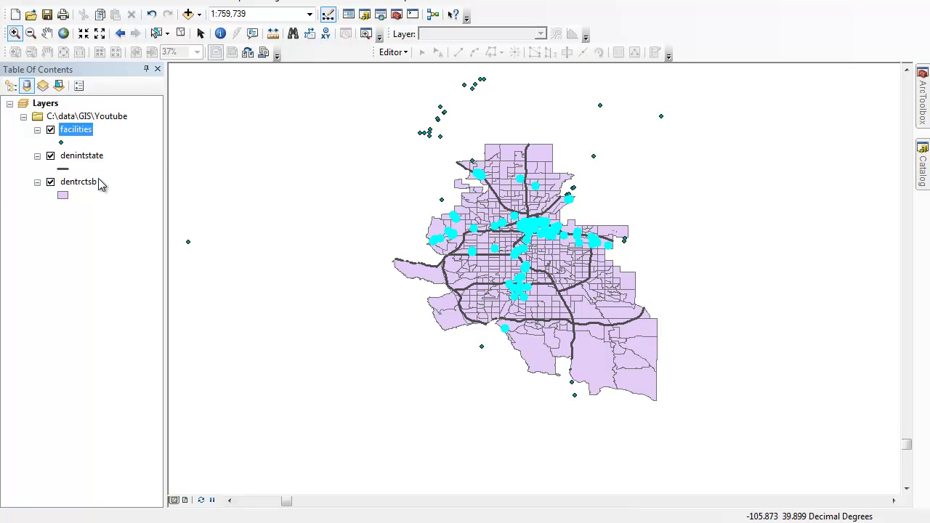
# - Export the selected facilities as denfacilities.shp and add the new layer to the map
pyautogui.rightClick(81, 131)
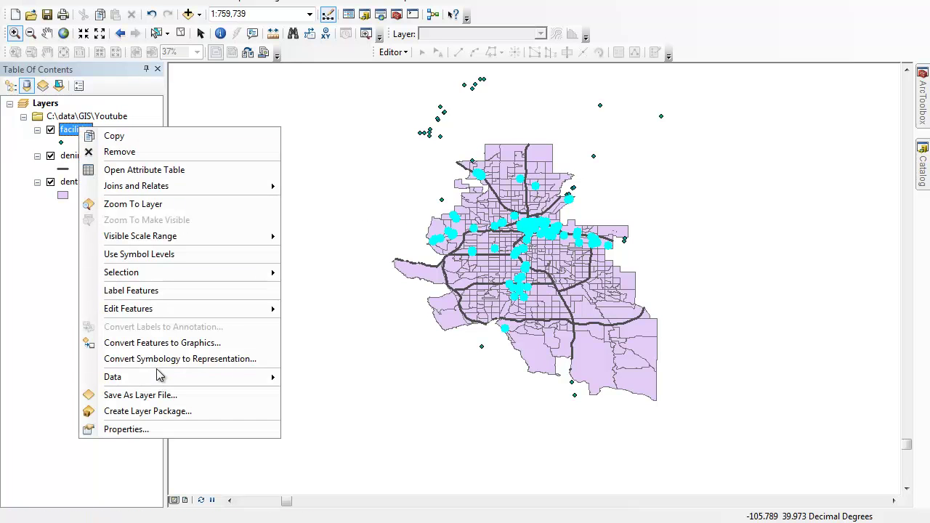
pyautogui.moveTo(186, 387)
pyautogui.click(327, 394)
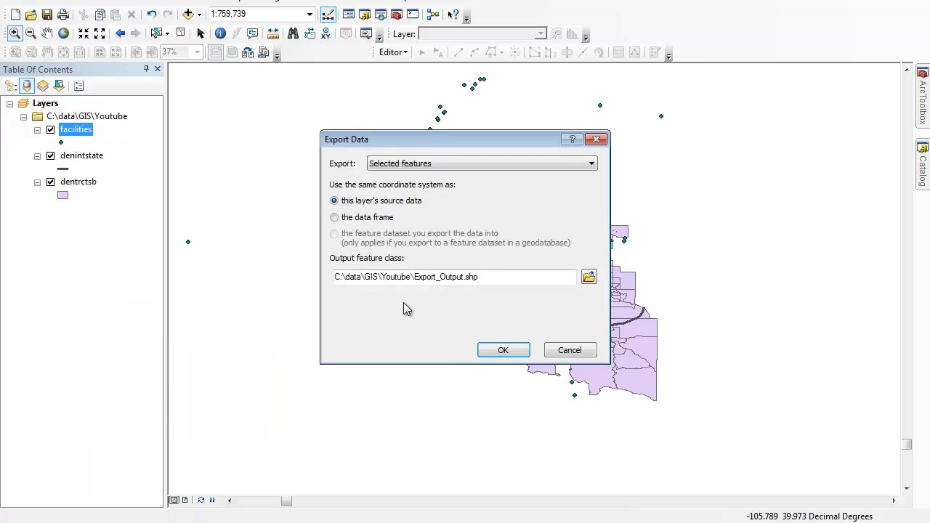
pyautogui.moveTo(415, 279); pyautogui.dragTo(465, 280)
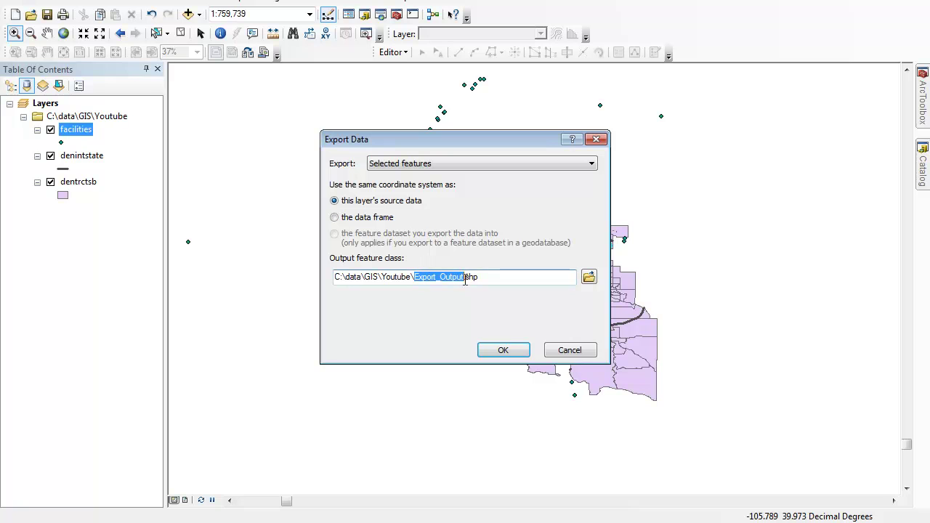
pyautogui.press('BackSpace')
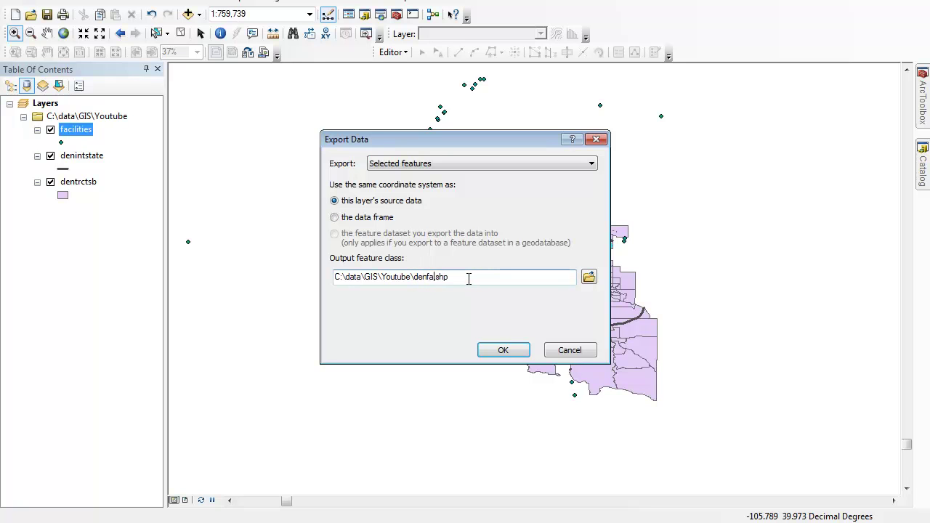
pyautogui.click(502, 351)
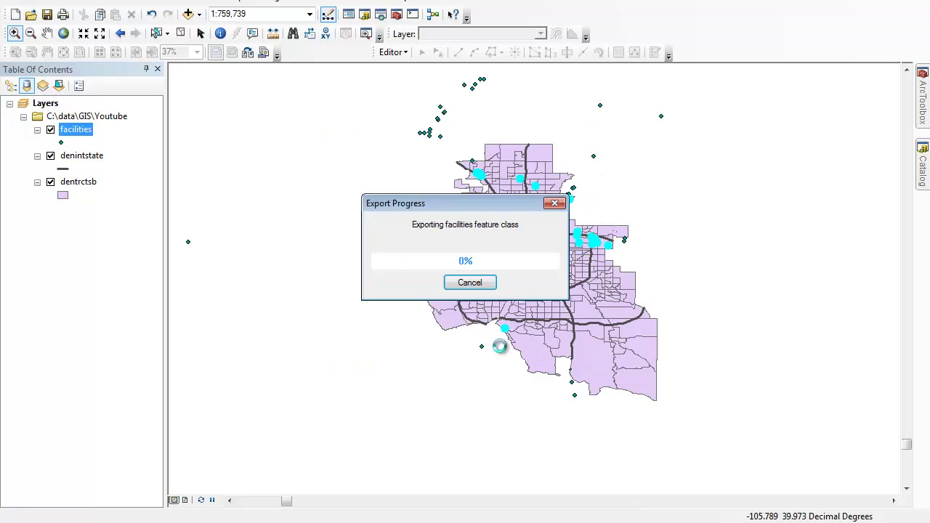
pyautogui.click(508, 304)
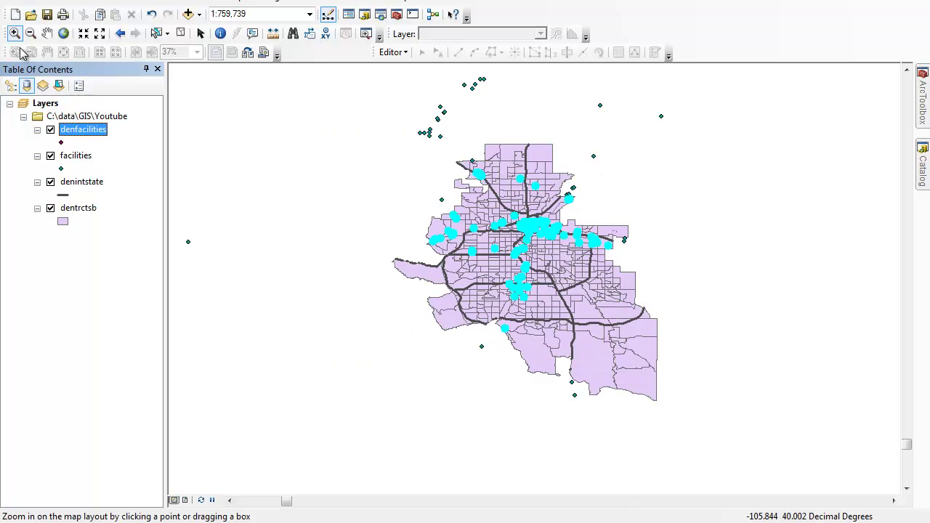
# - Remove the statewide facilities layer and zoom closer on the Denver tracts
pyautogui.rightClick(77, 157)
pyautogui.click(110, 182)
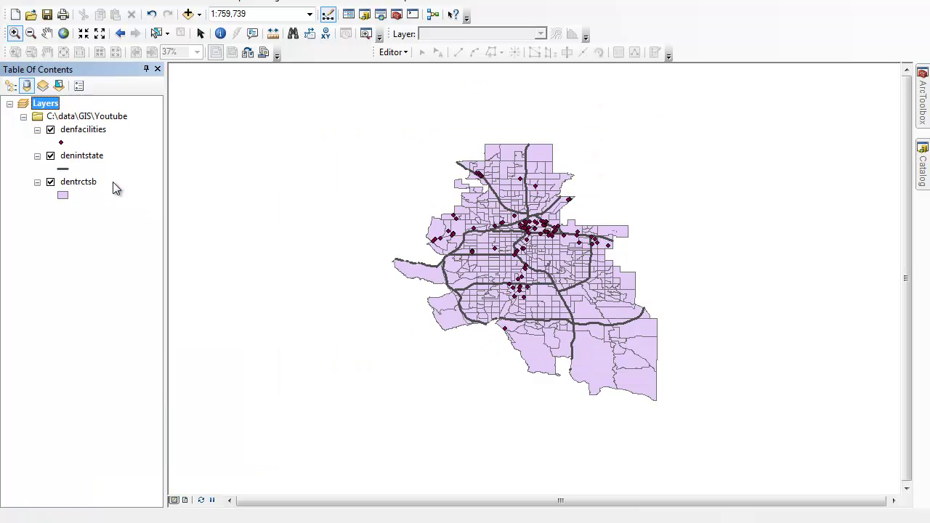
pyautogui.moveTo(373, 128); pyautogui.dragTo(718, 428)
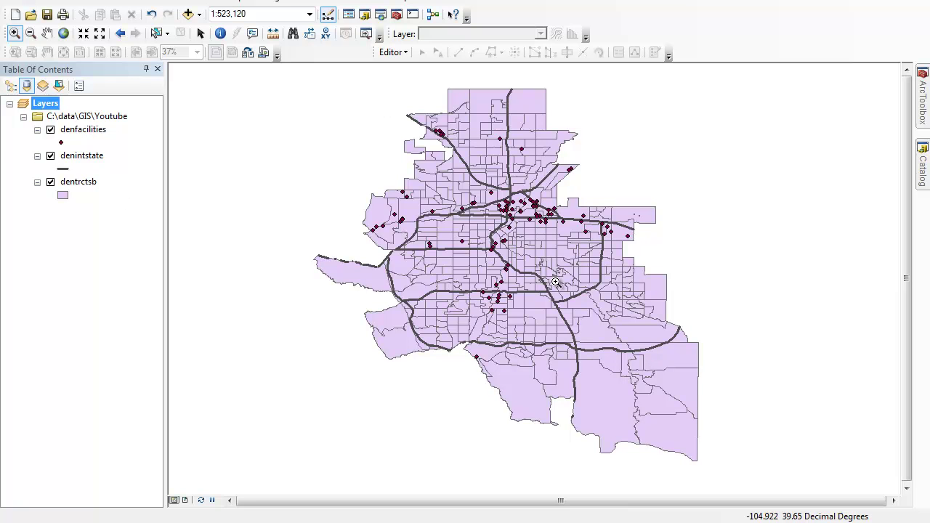
# - Spatially join the denfacilities points onto the dentrctsb tracts, summing their attributes, into spatjoin.shp
pyautogui.rightClick(80, 186)
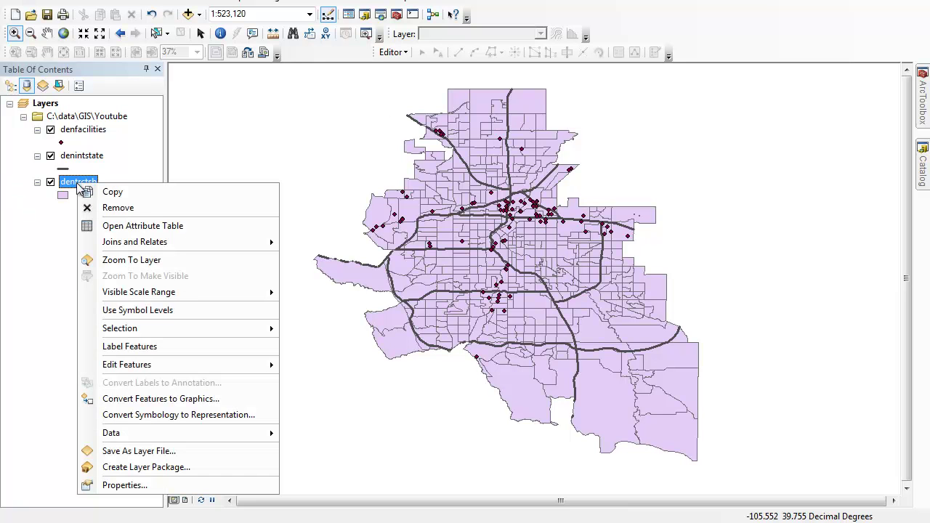
pyautogui.moveTo(128, 244)
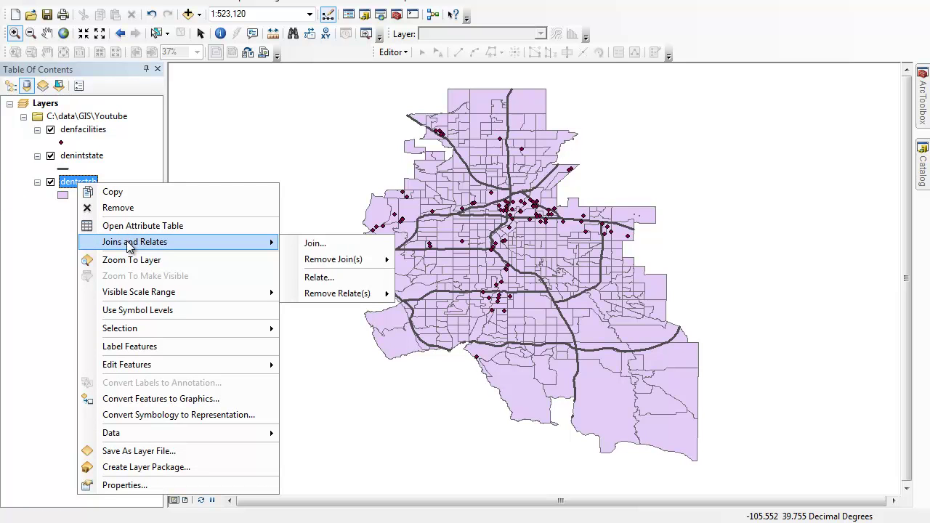
pyautogui.click(316, 245)
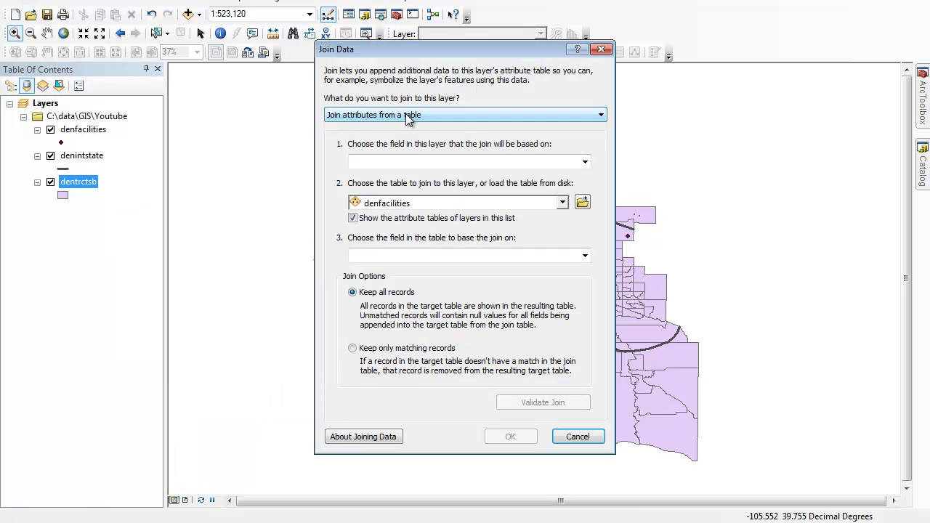
pyautogui.click(407, 117)
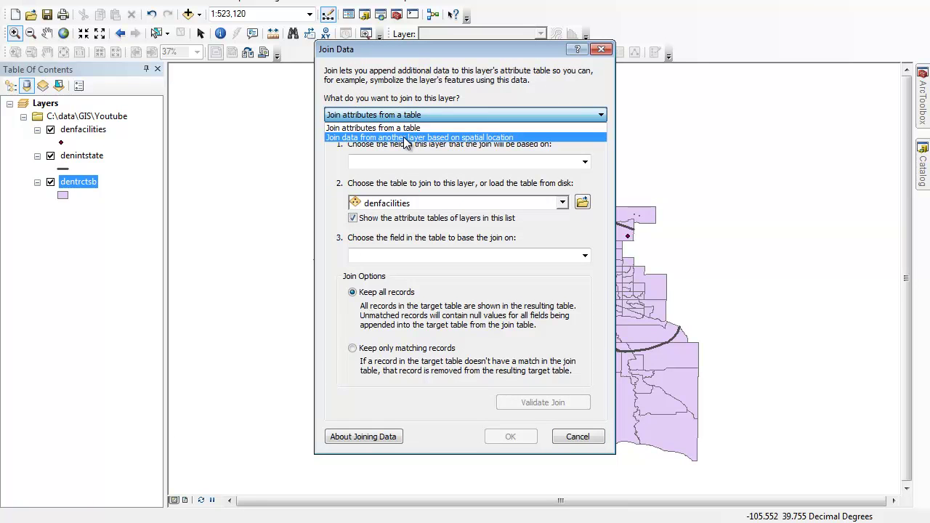
pyautogui.click(403, 136)
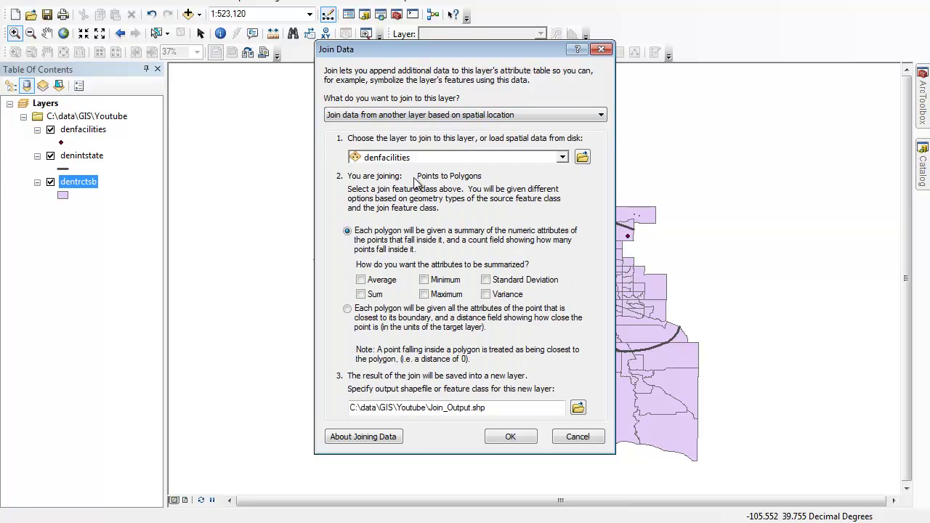
pyautogui.click(361, 294)
pyautogui.moveTo(429, 408); pyautogui.dragTo(454, 409)
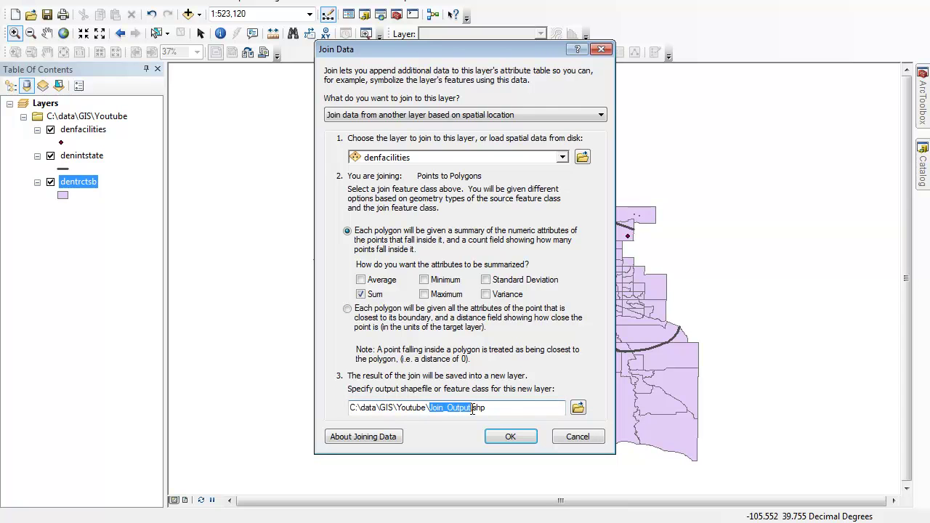
pyautogui.press('BackSpace')
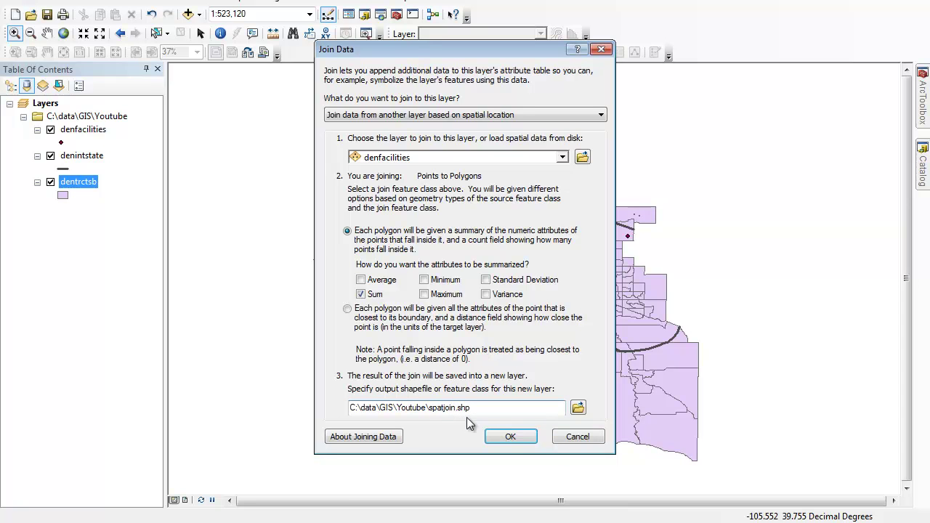
pyautogui.click(511, 438)
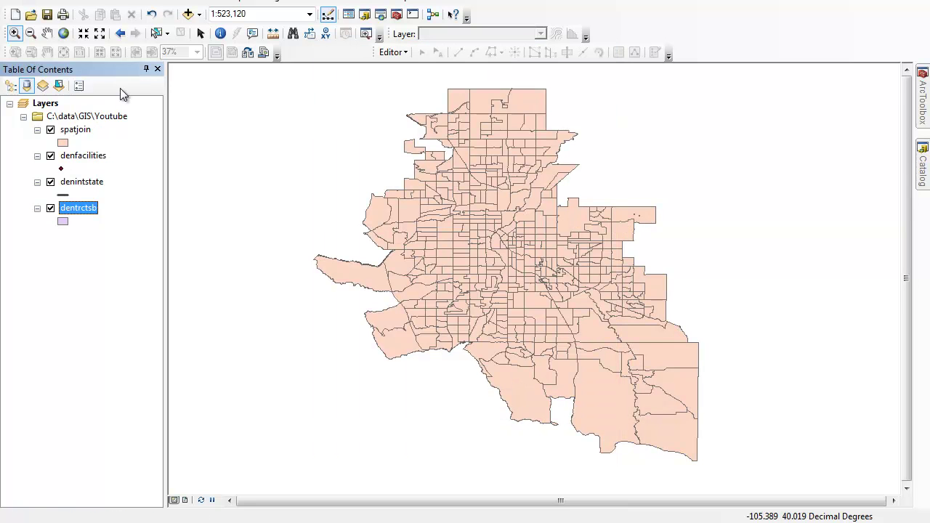
pyautogui.rightClick(77, 132)
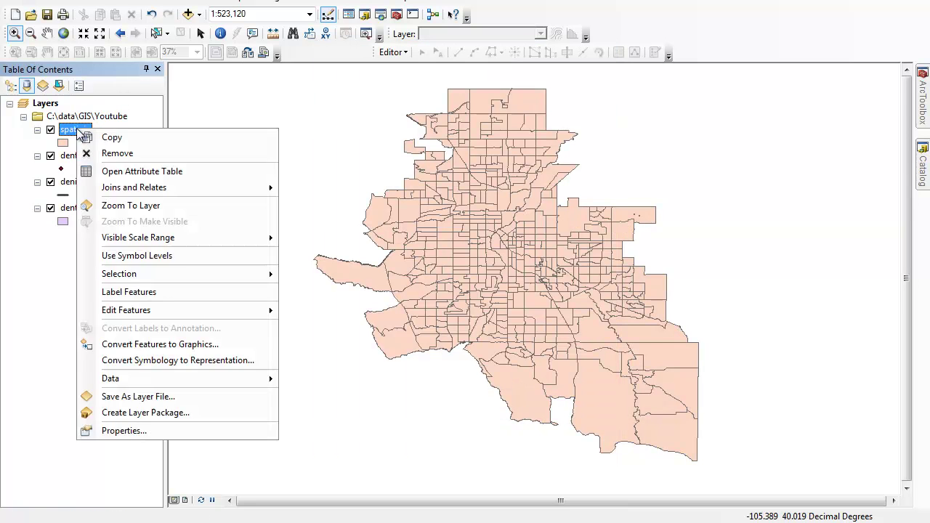
pyautogui.click(129, 170)
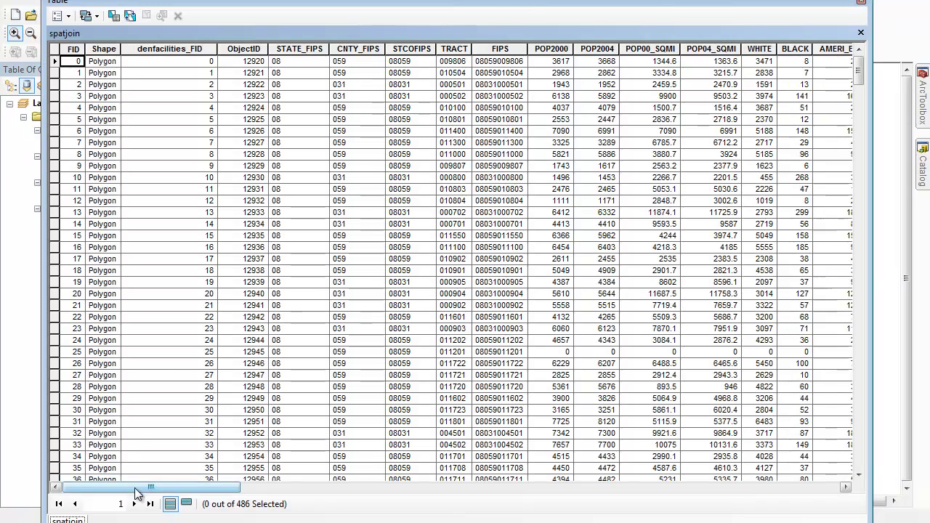
pyautogui.moveTo(146, 487); pyautogui.dragTo(690, 510)
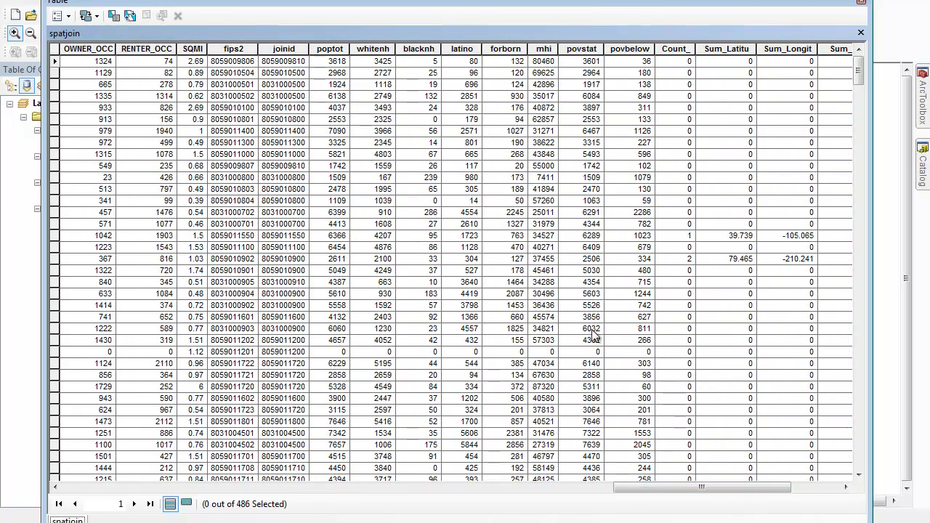
pyautogui.moveTo(691, 490); pyautogui.dragTo(735, 492)
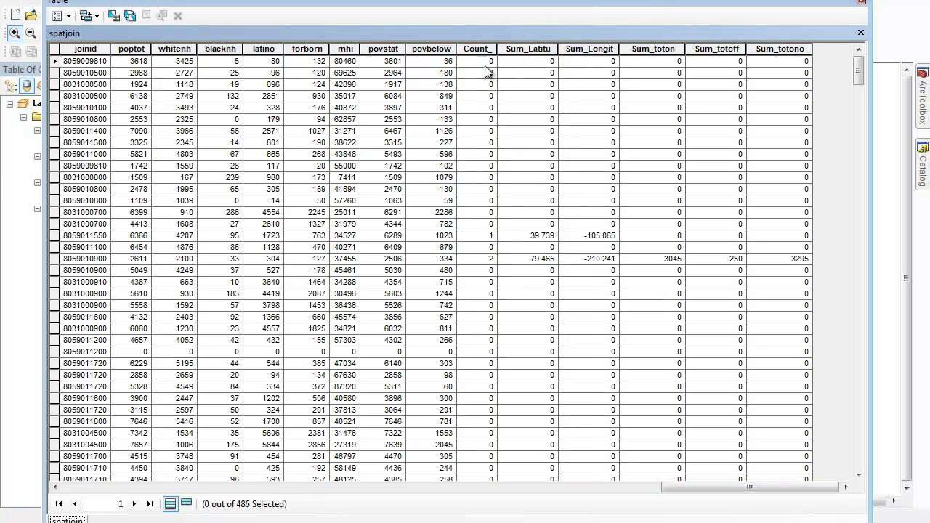
pyautogui.click(493, 260)
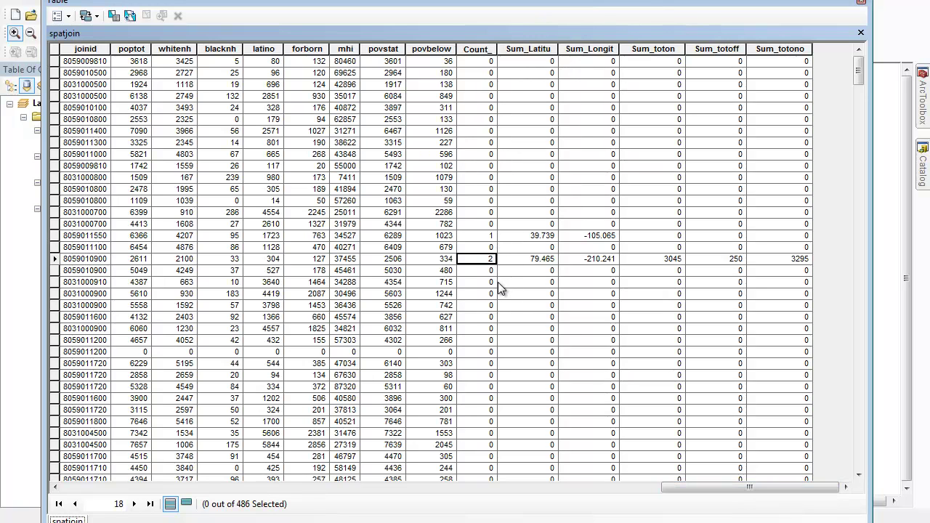
pyautogui.scroll(-4, 499, 304)
pyautogui.scroll(-9, 500, 304)
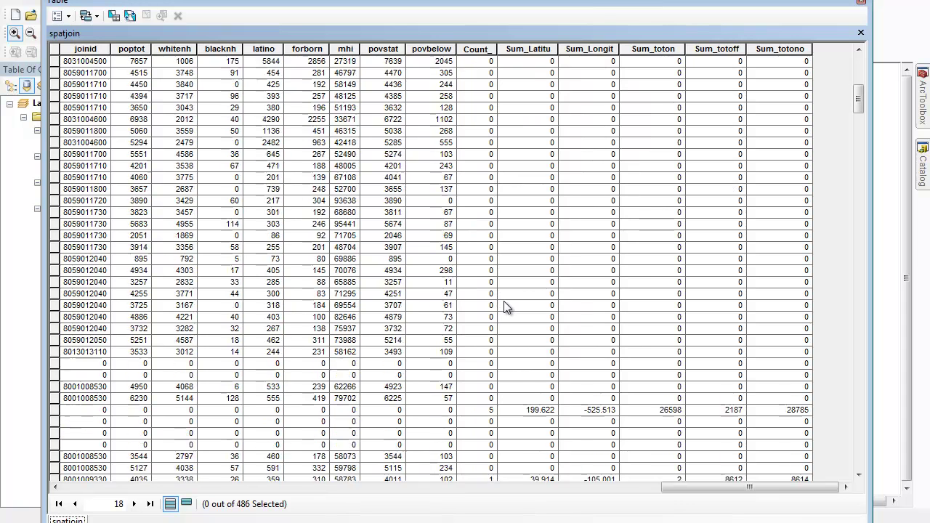
pyautogui.scroll(-2, 485, 245)
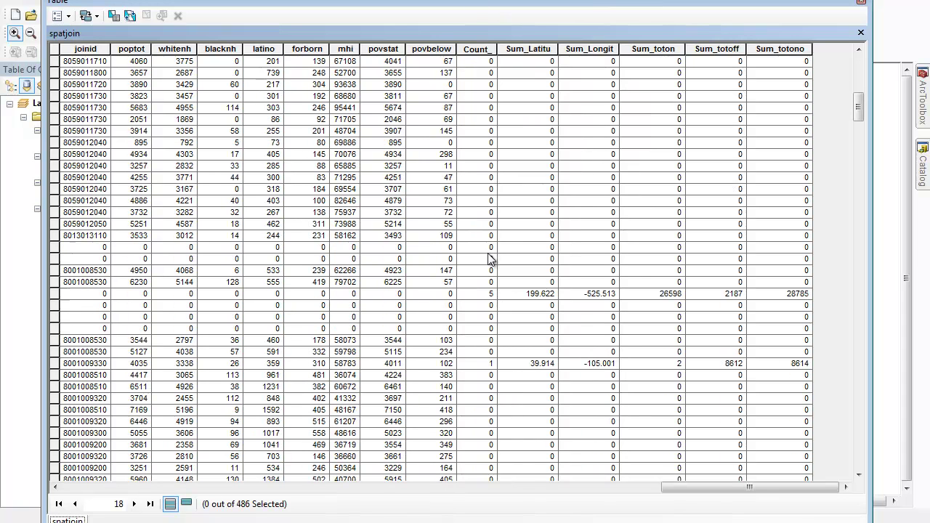
pyautogui.click(490, 295)
pyautogui.scroll(-3, 664, 249)
pyautogui.scroll(8, 659, 284)
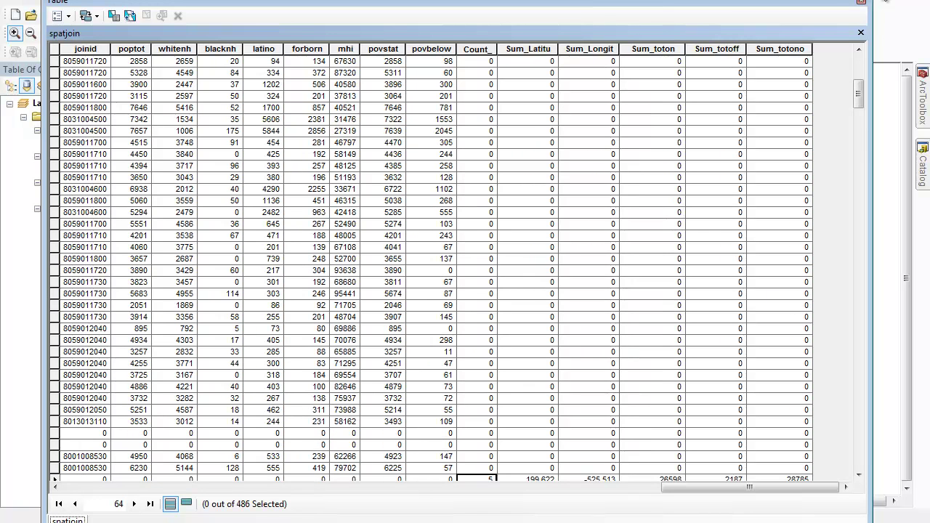
pyautogui.click(861, 4)
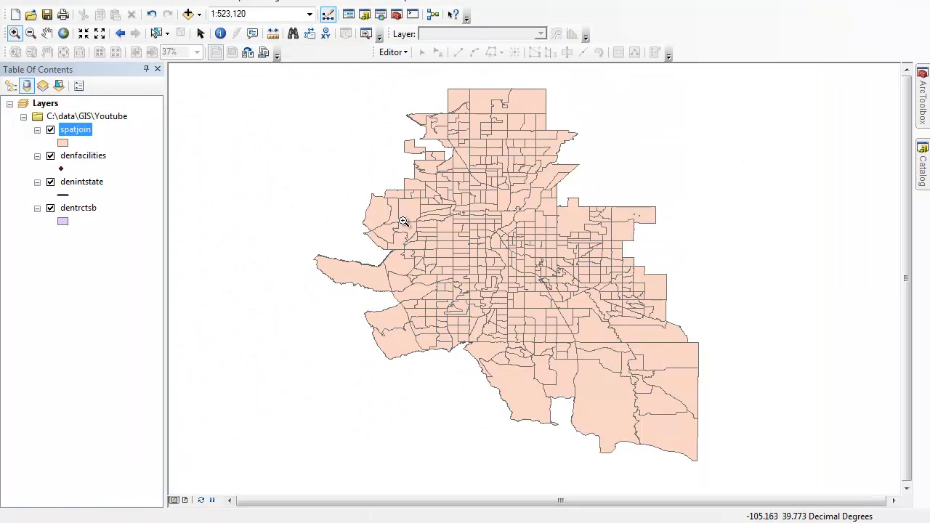
# - Remove the denrtctsb tract layer and move spatjoin to the bottom of the drawing order
pyautogui.rightClick(73, 209)
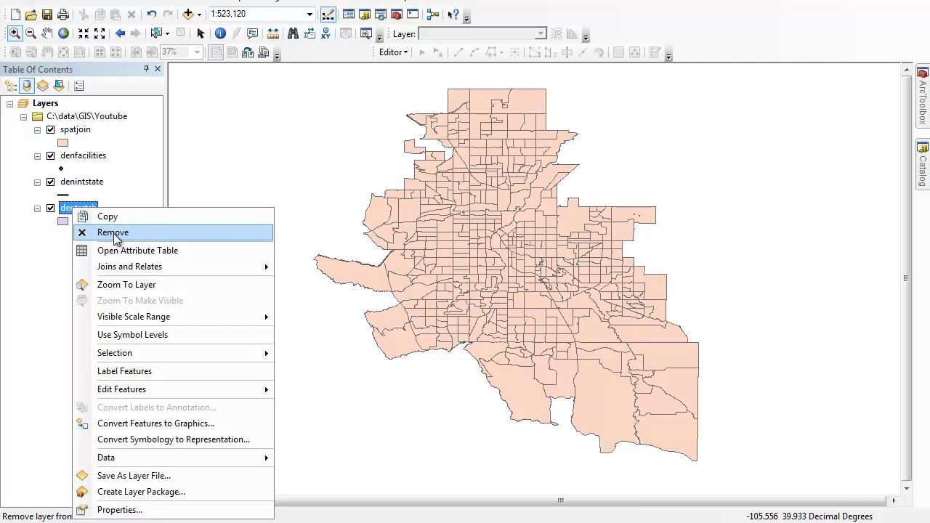
pyautogui.click(115, 232)
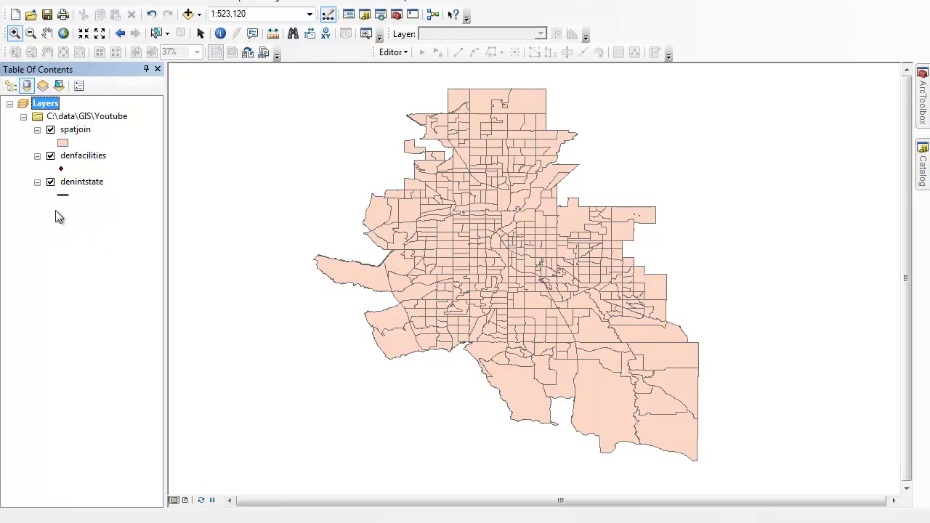
pyautogui.click(11, 87)
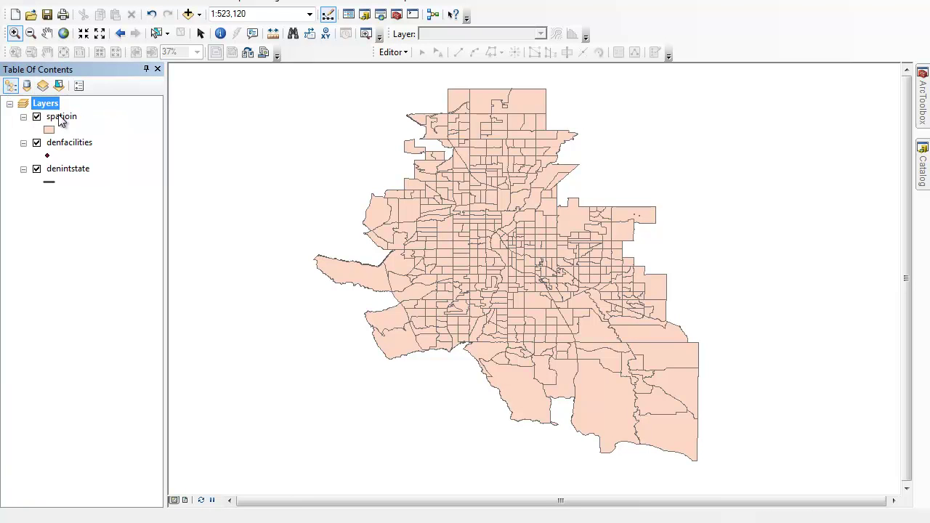
pyautogui.moveTo(61, 122); pyautogui.dragTo(62, 200)
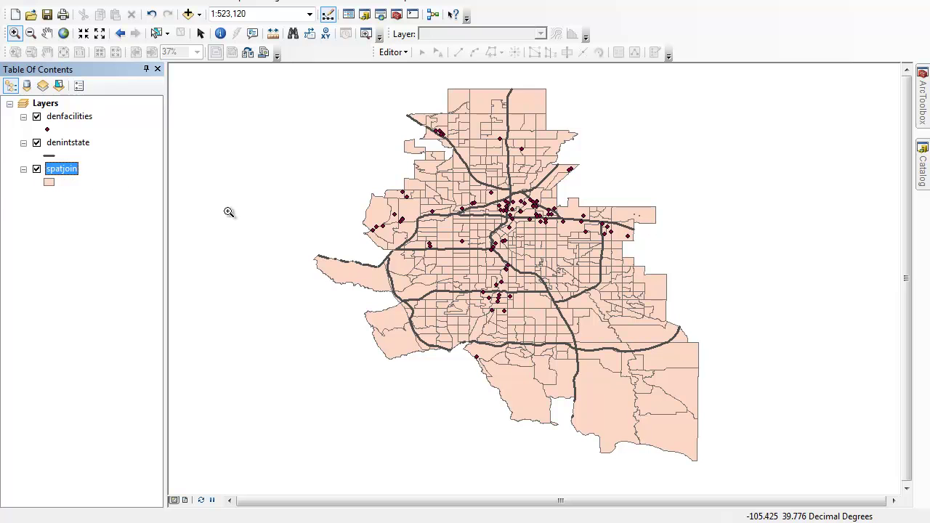
# - Export the spatjoin attribute table to statadata.dbf without adding it to the map
pyautogui.rightClick(68, 176)
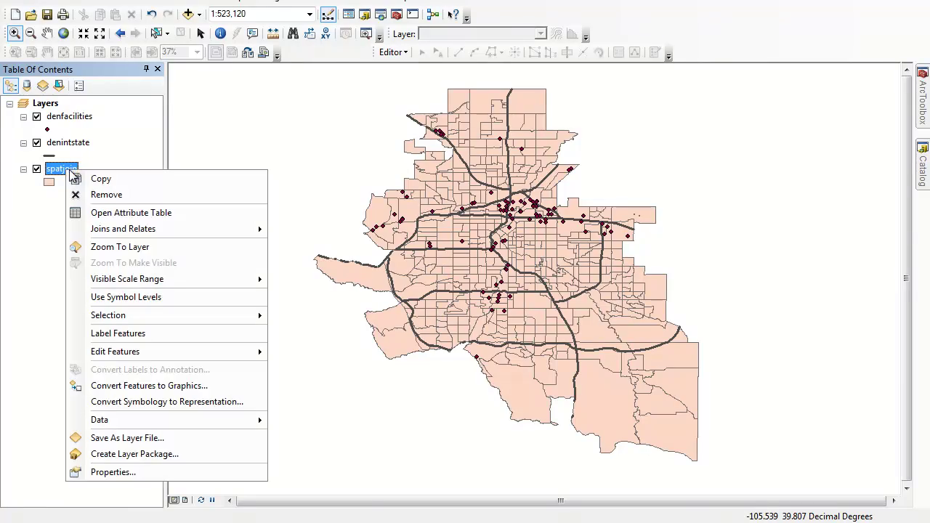
pyautogui.click(135, 212)
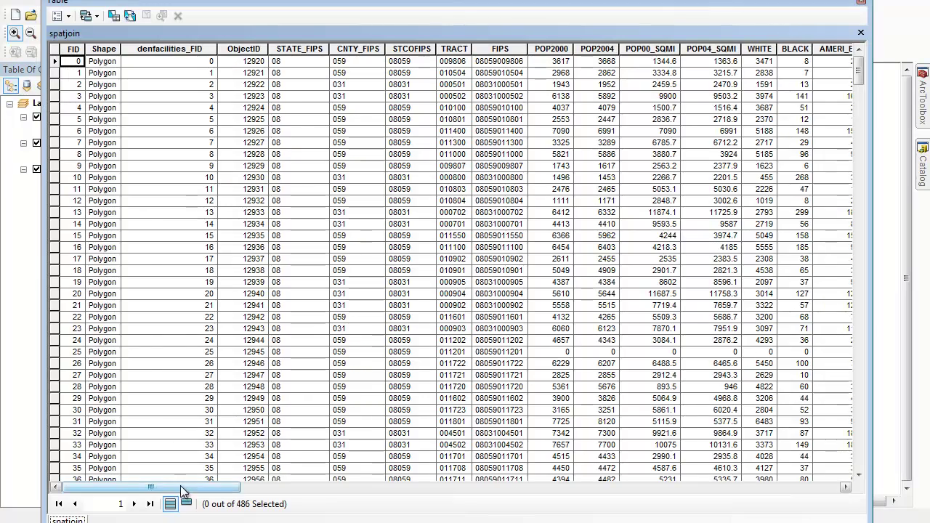
pyautogui.moveTo(185, 487); pyautogui.dragTo(163, 501)
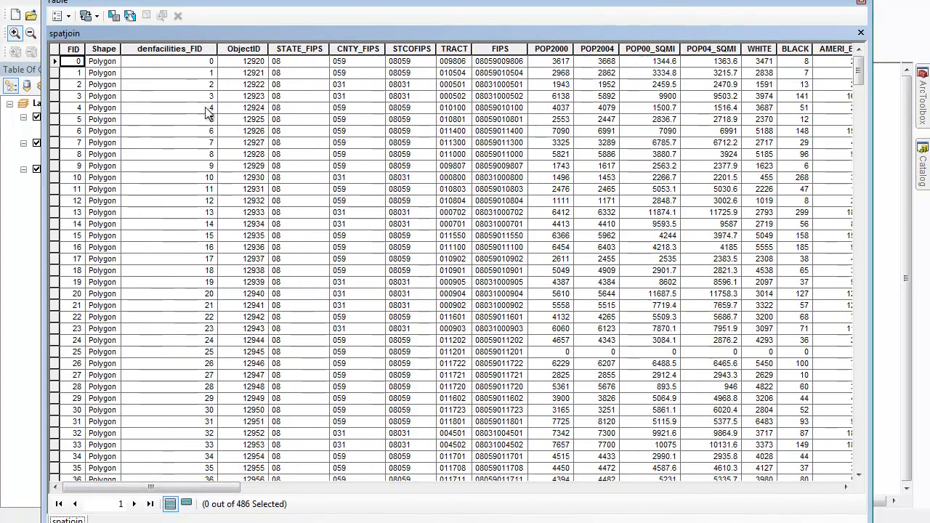
pyautogui.click(69, 16)
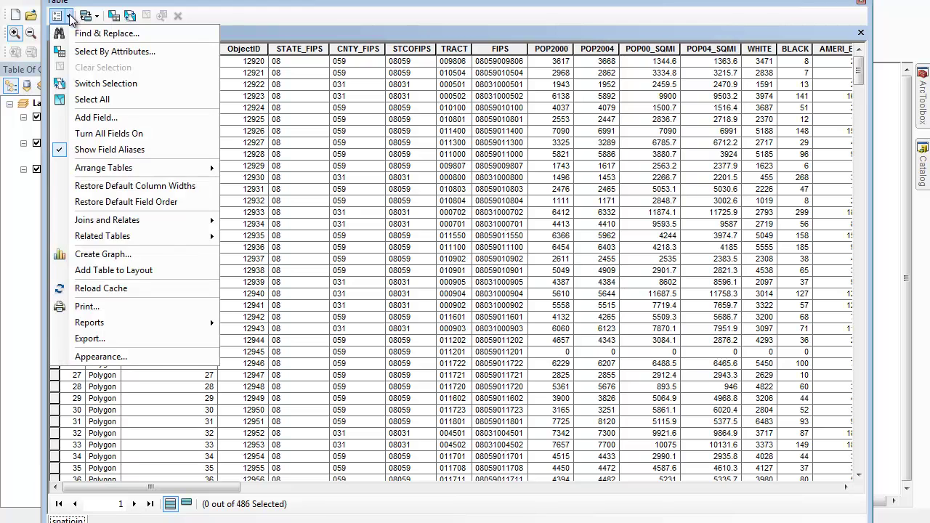
pyautogui.click(96, 341)
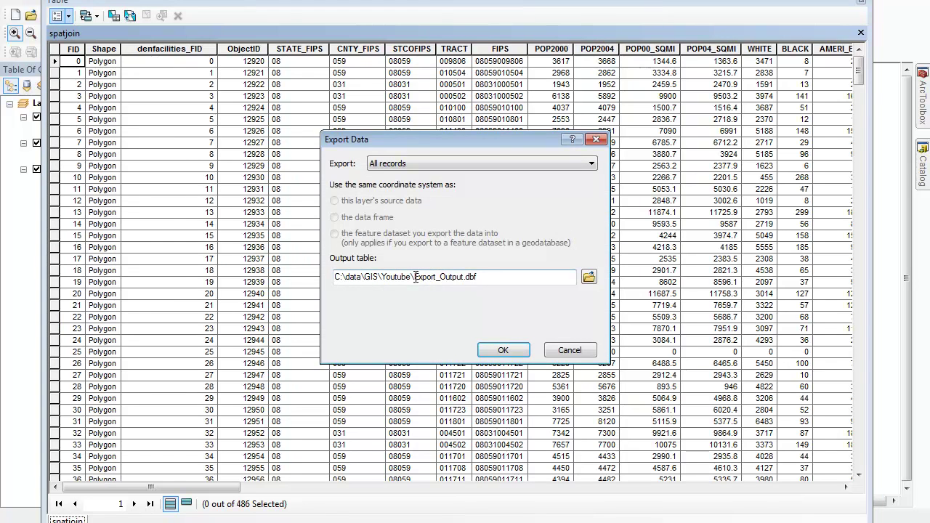
pyautogui.moveTo(414, 277); pyautogui.dragTo(459, 281)
pyautogui.press('BackSpace')
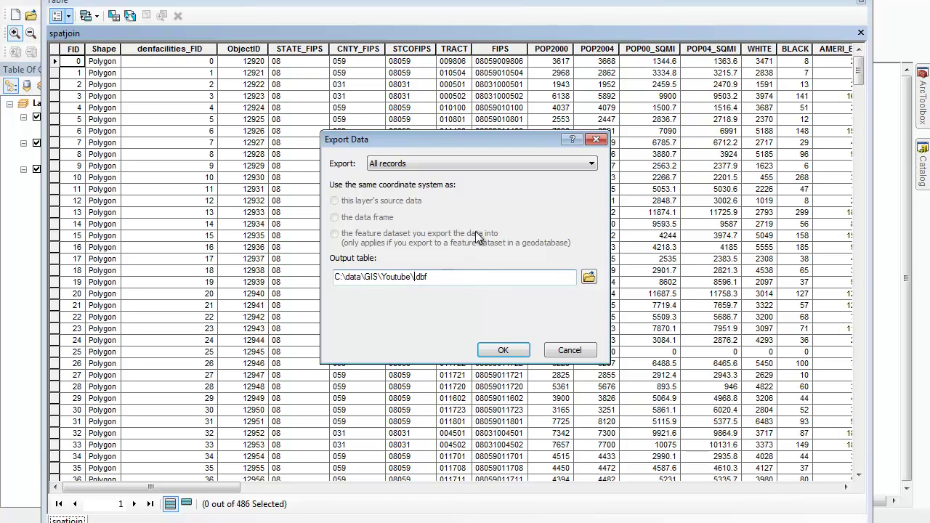
pyautogui.write('statadata')
pyautogui.click(503, 351)
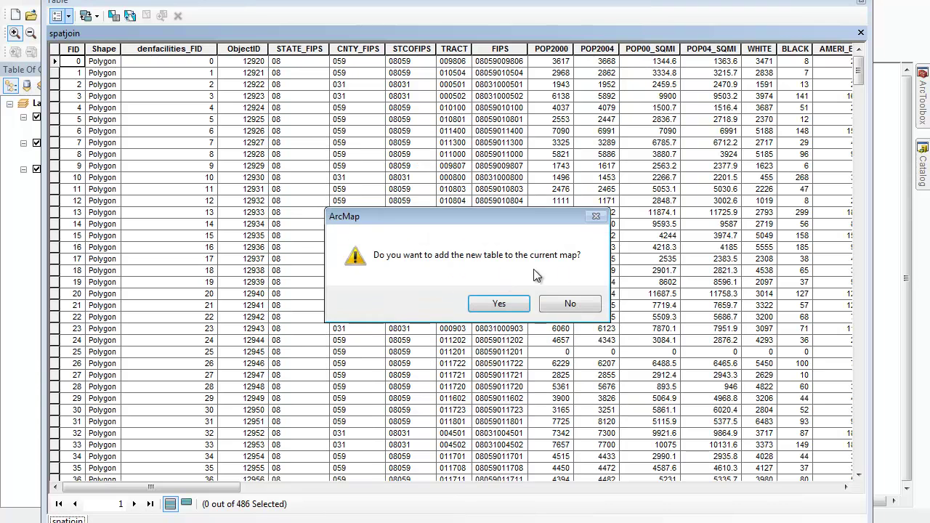
pyautogui.click(570, 305)
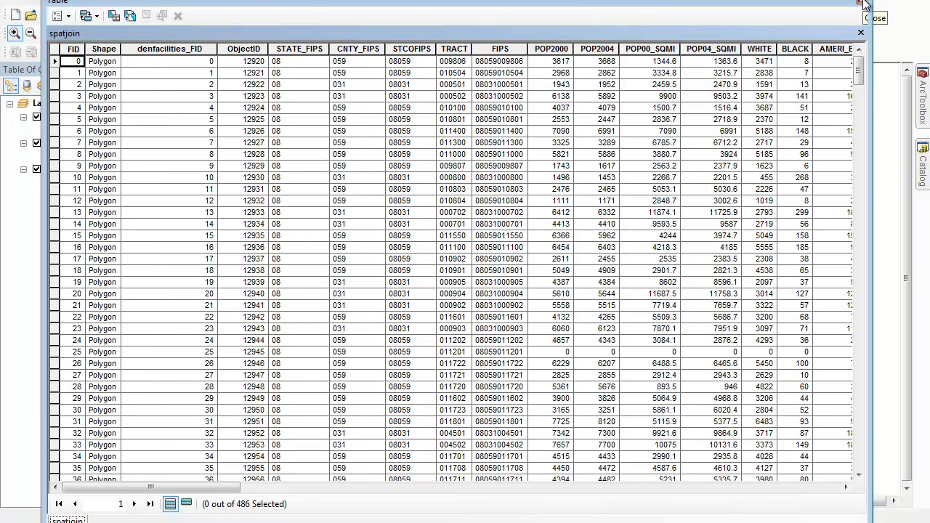
pyautogui.click(863, 5)
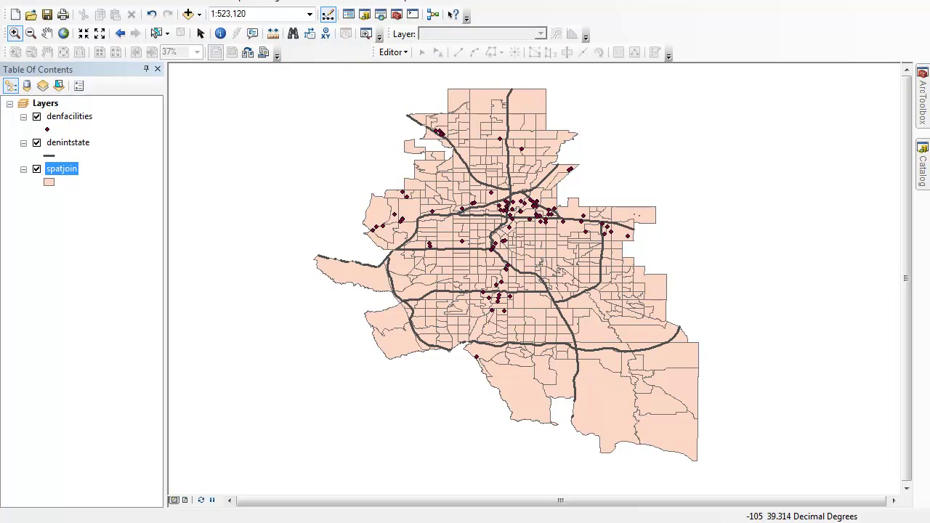